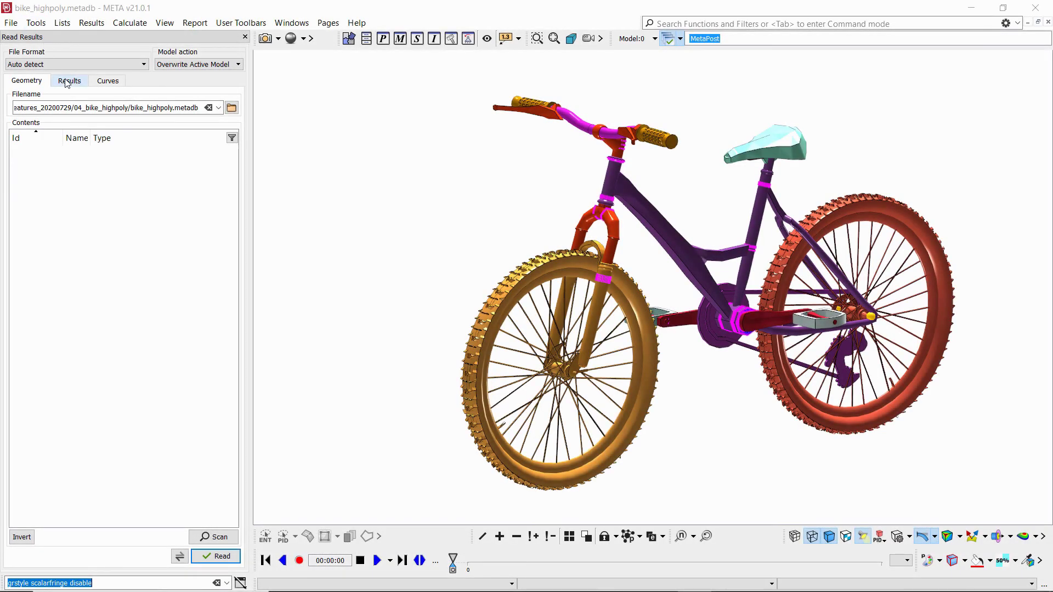
# - Read the stress results into the bike and show the state 3 scalar fringe
pyautogui.click(67, 81)
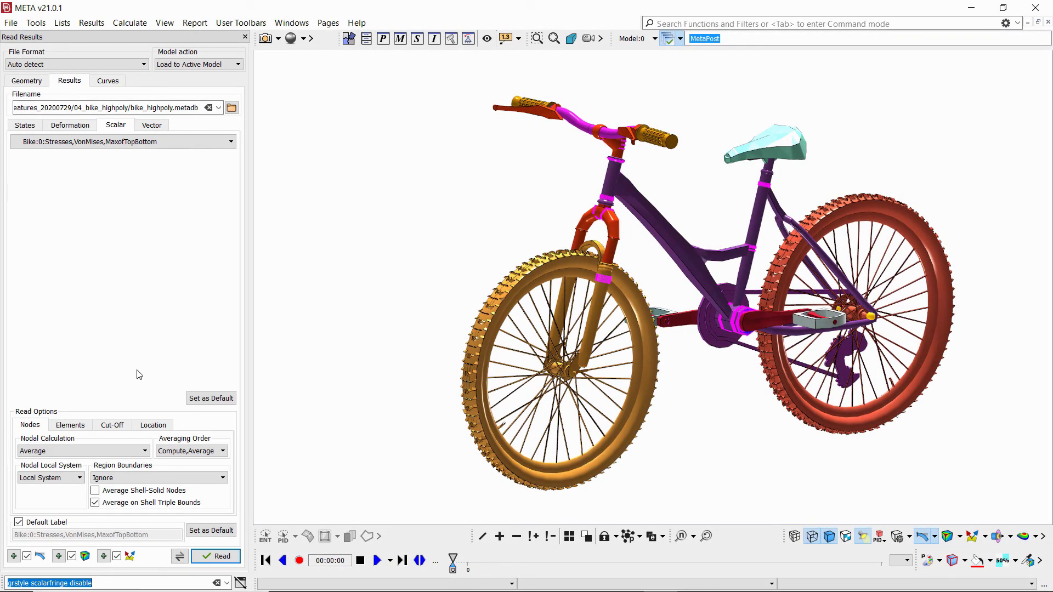
pyautogui.click(216, 556)
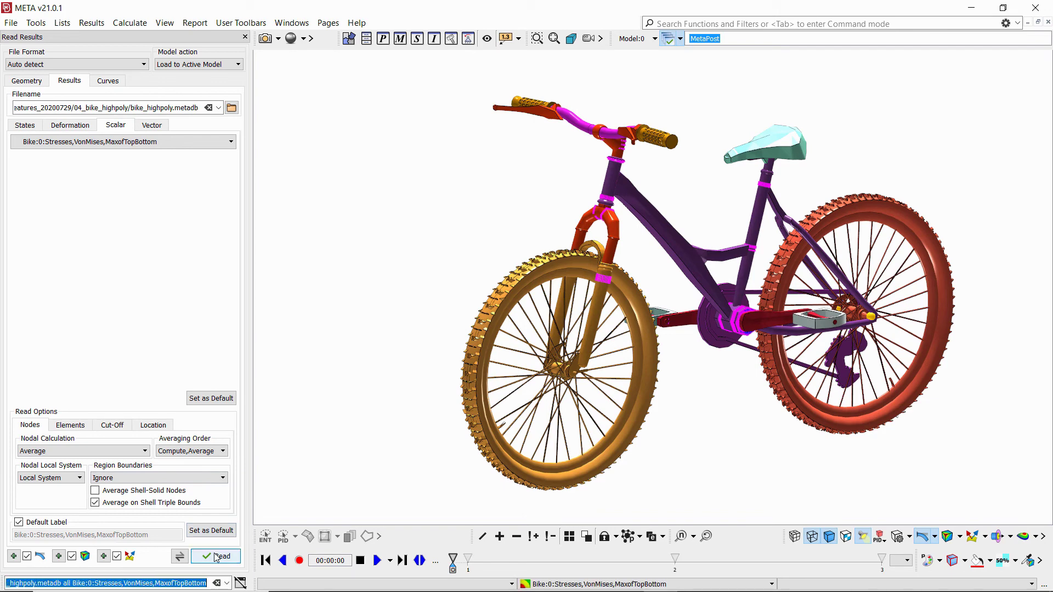
pyautogui.click(882, 561)
pyautogui.click(950, 539)
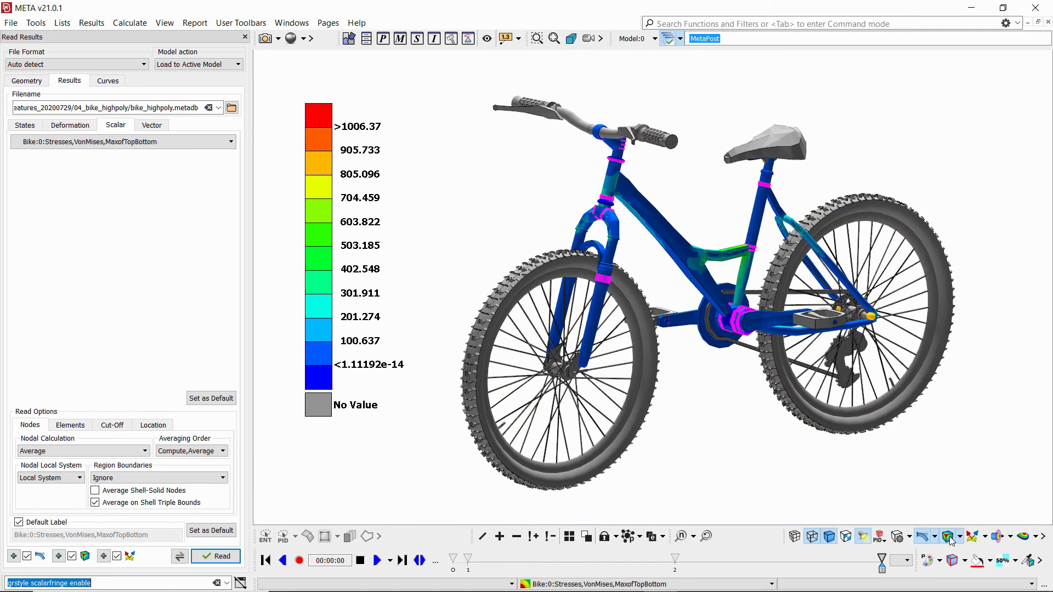
# - Cap the fringe legend's maximum value at 250 instead of 1006.37
pyautogui.rightClick(320, 205)
pyautogui.moveTo(365, 247)
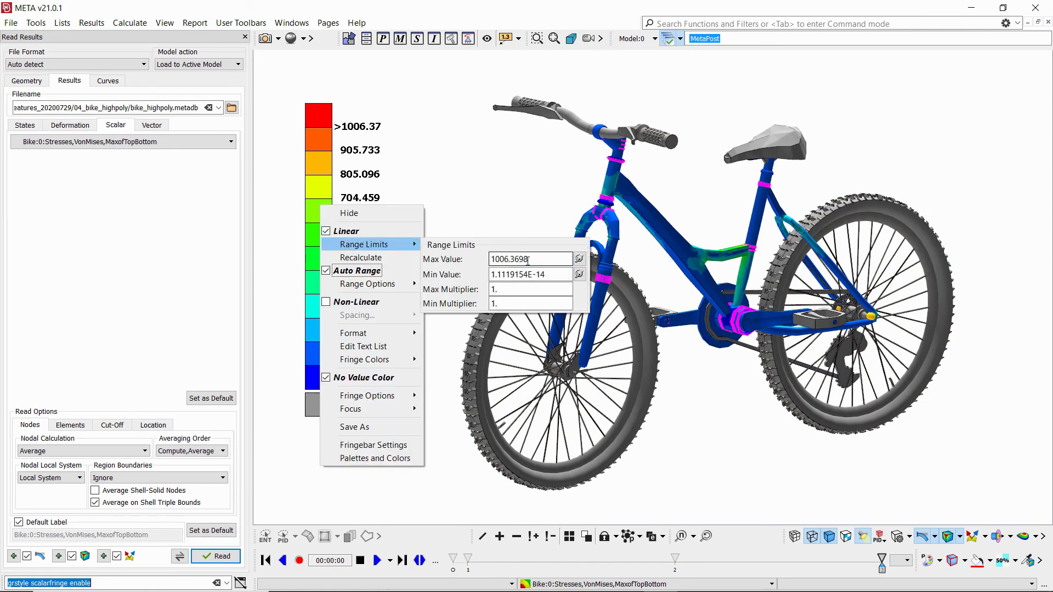
pyautogui.moveTo(527, 260); pyautogui.dragTo(496, 261)
pyautogui.write('250')
pyautogui.press('Return')
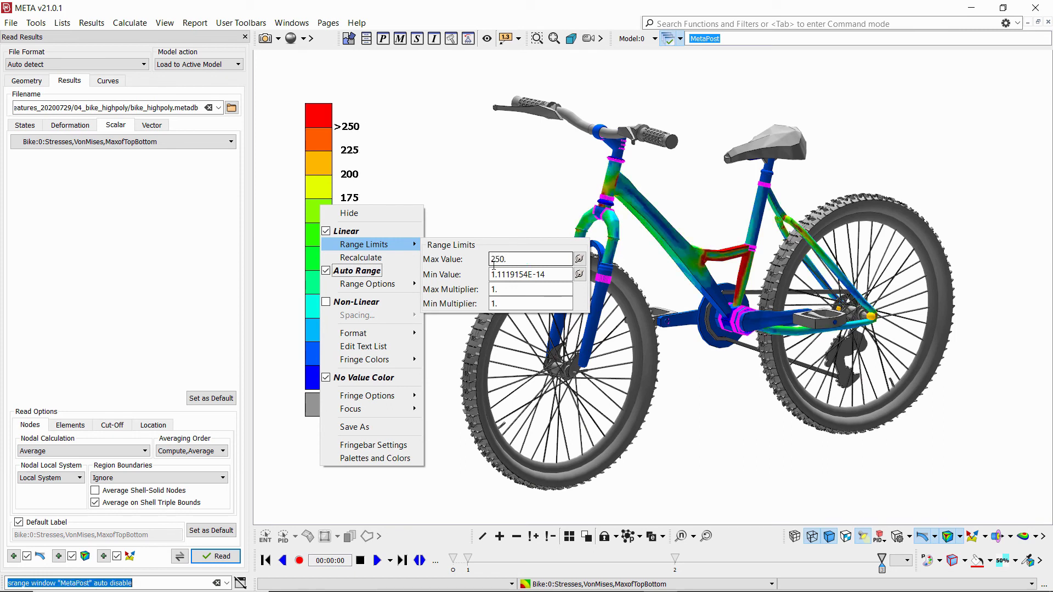
pyautogui.click(513, 229)
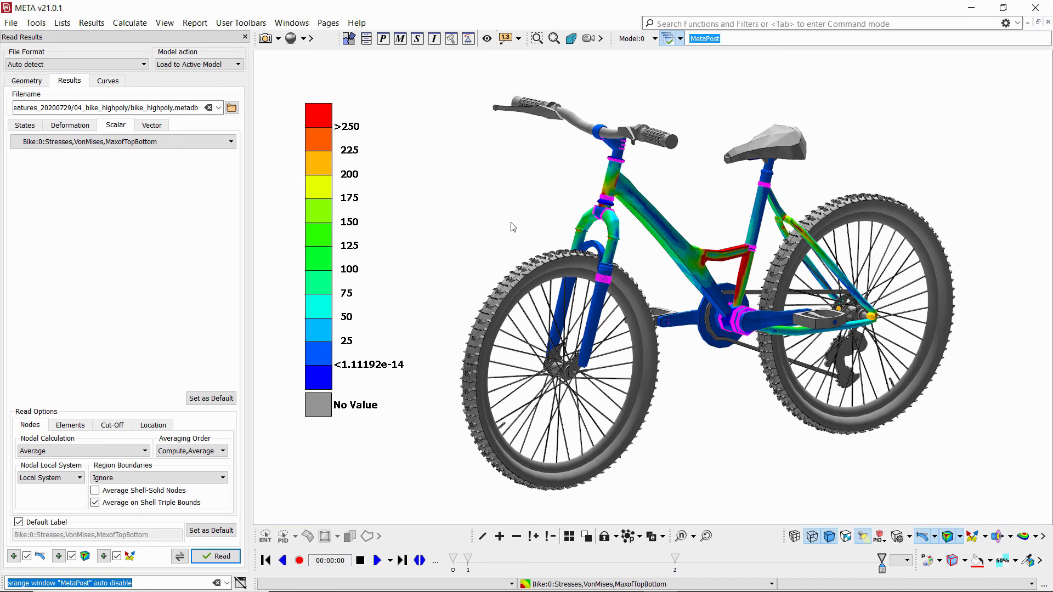
# - Annotate the top 5 elements by centroid.func.scalar.max using an advanced Elements filter
pyautogui.click(519, 39)
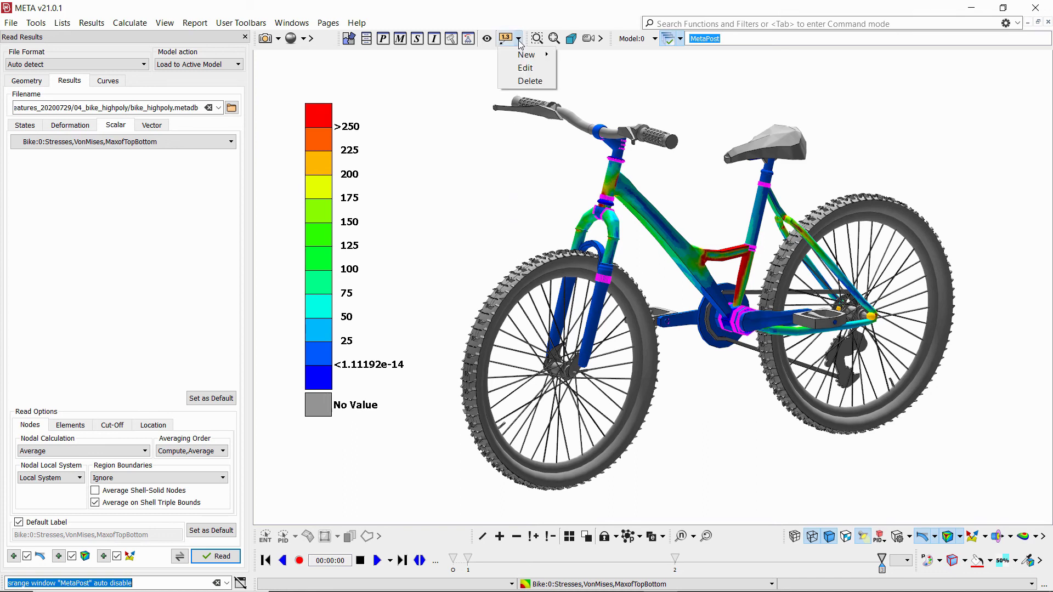
pyautogui.moveTo(540, 55)
pyautogui.moveTo(572, 71)
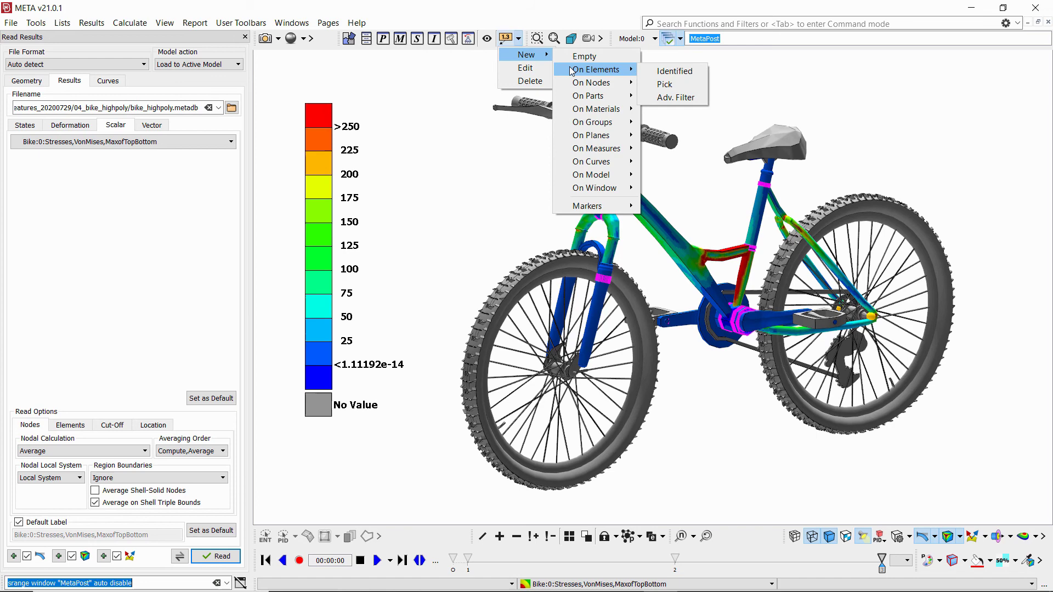
pyautogui.click(673, 97)
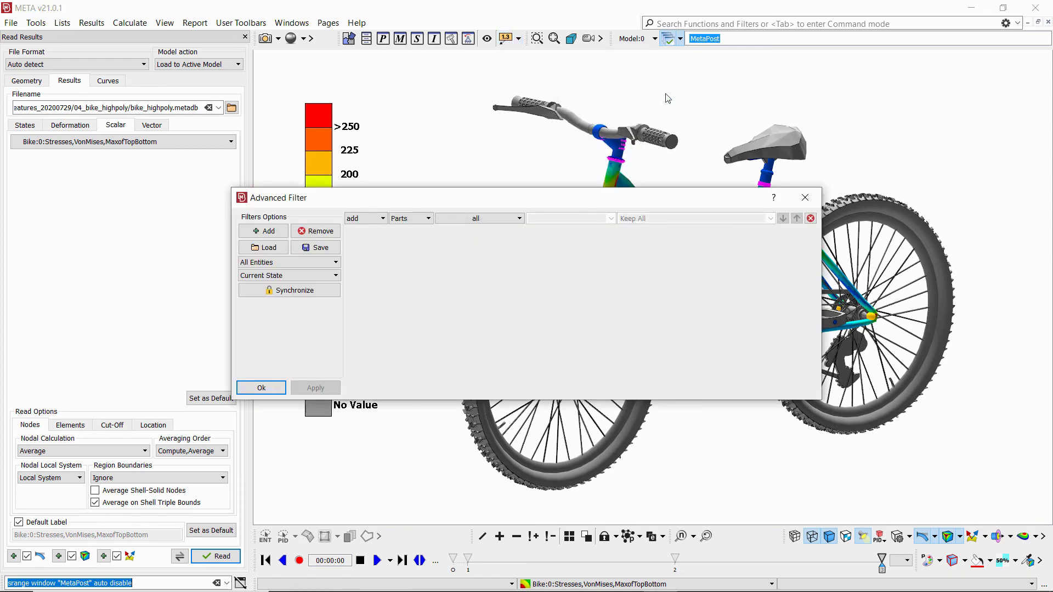
pyautogui.click(422, 218)
pyautogui.click(420, 232)
pyautogui.click(474, 218)
pyautogui.moveTo(491, 479)
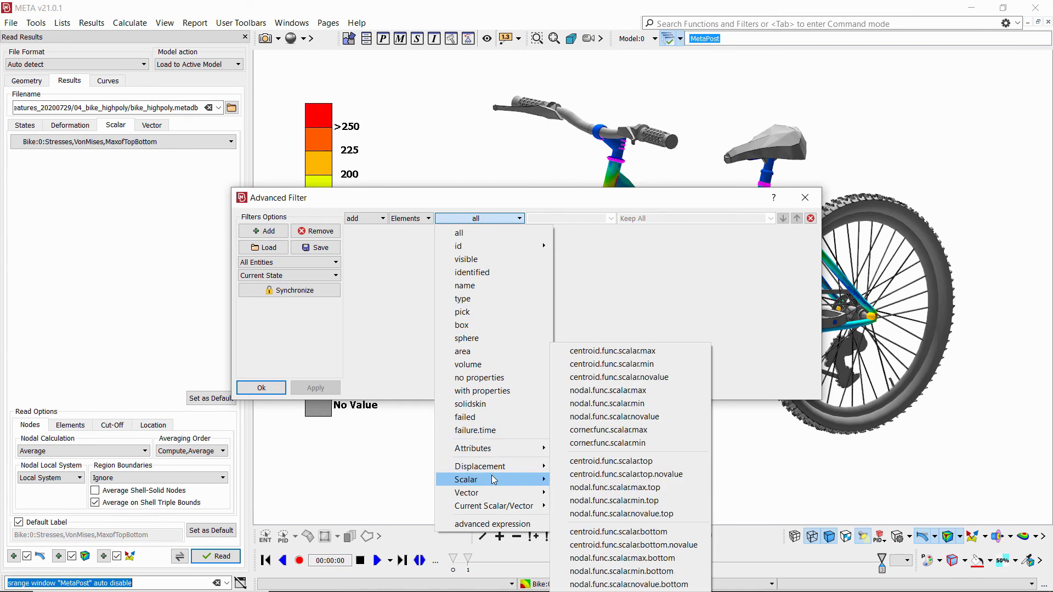
pyautogui.click(625, 351)
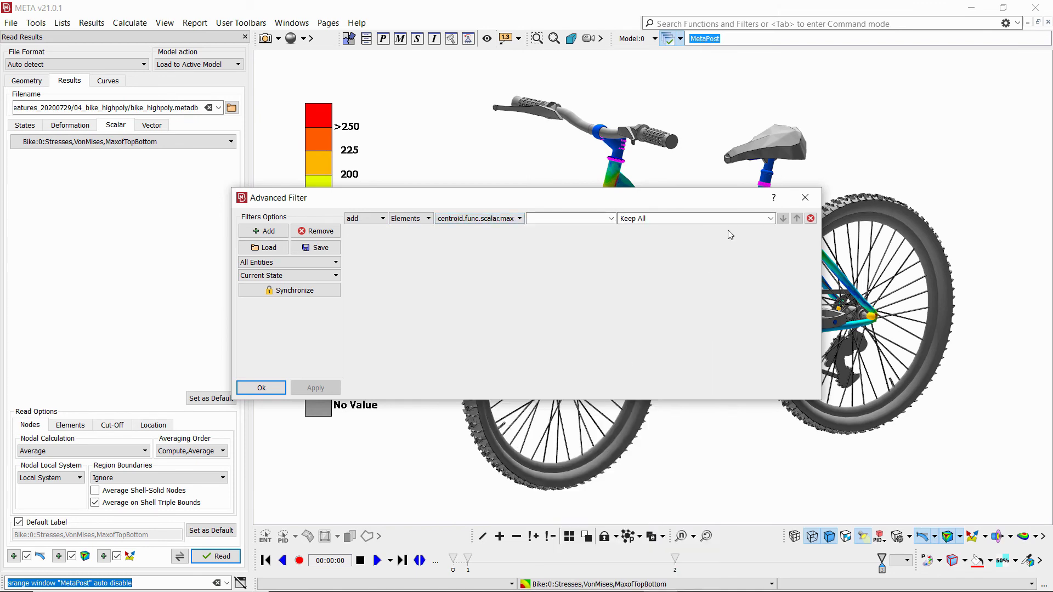
pyautogui.click(771, 218)
pyautogui.click(723, 247)
pyautogui.click(260, 390)
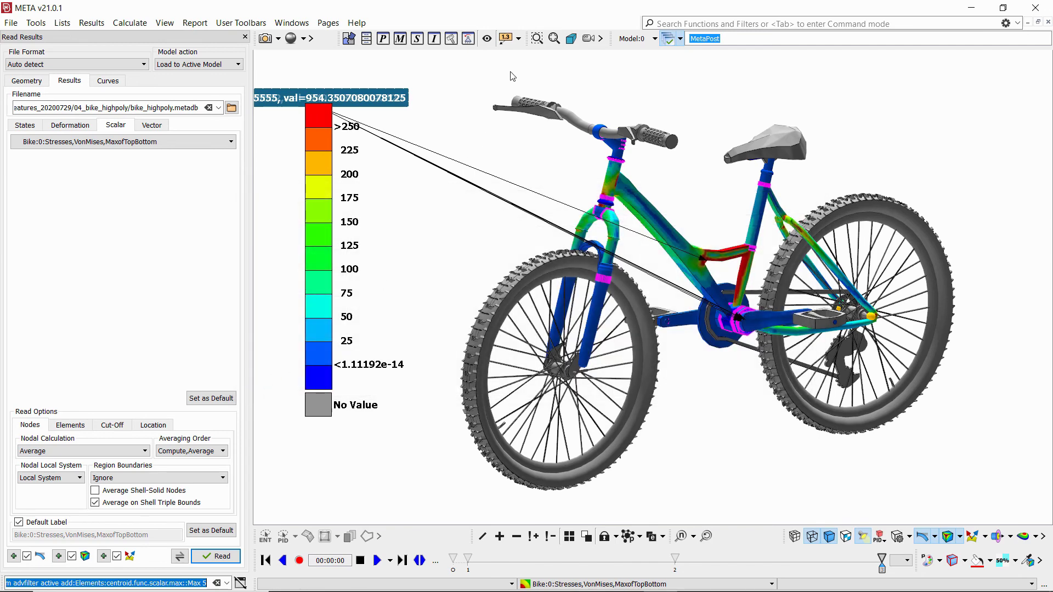
# - Set the five annotations to Explode Center, Float Prec 0 and Value Based Coloring
pyautogui.click(505, 40)
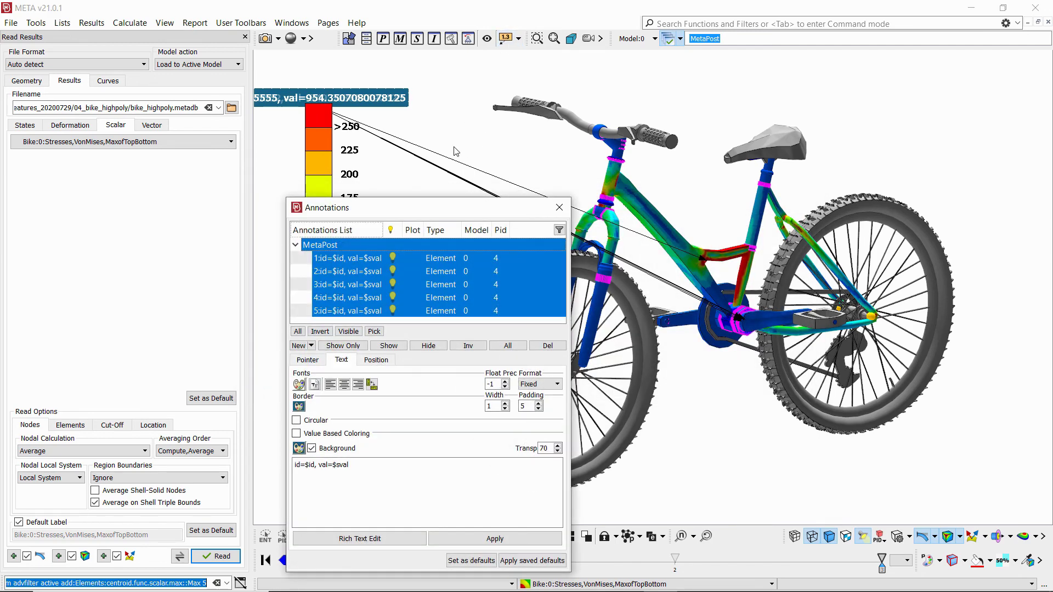
pyautogui.rightClick(385, 284)
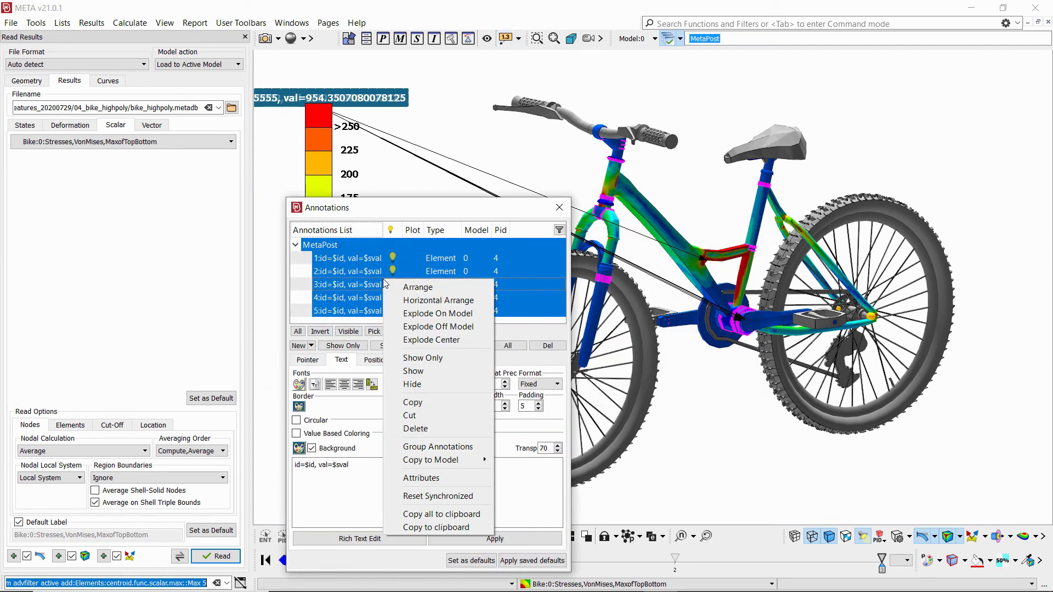
pyautogui.click(419, 339)
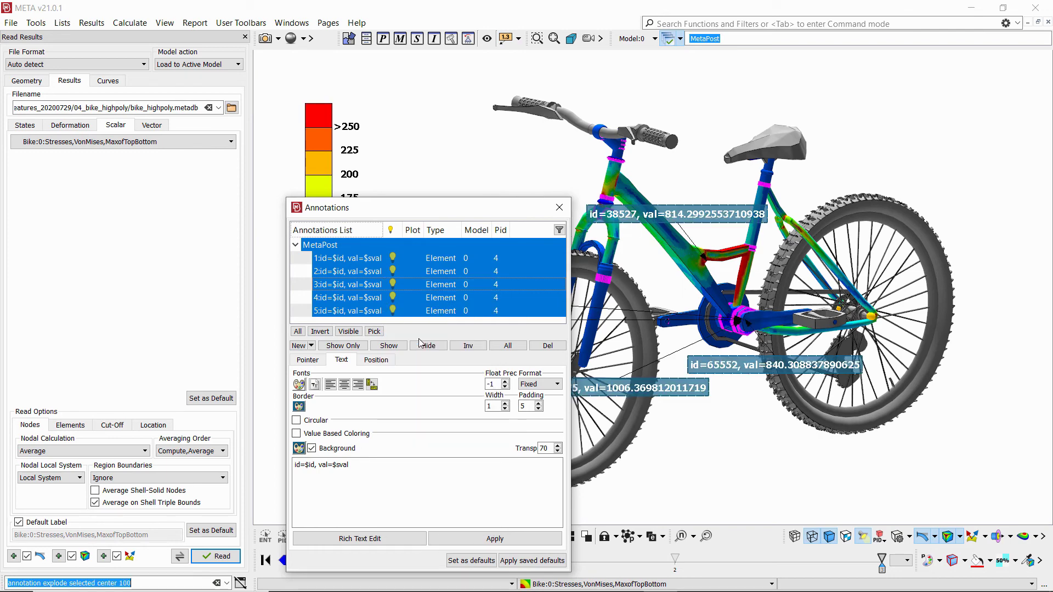
pyautogui.click(505, 381)
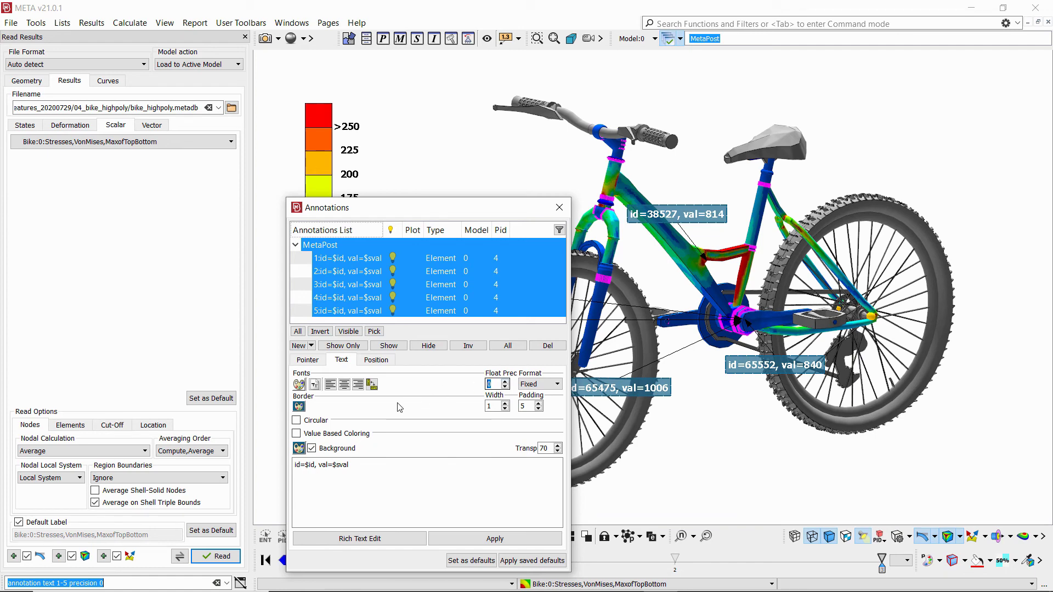
pyautogui.click(347, 433)
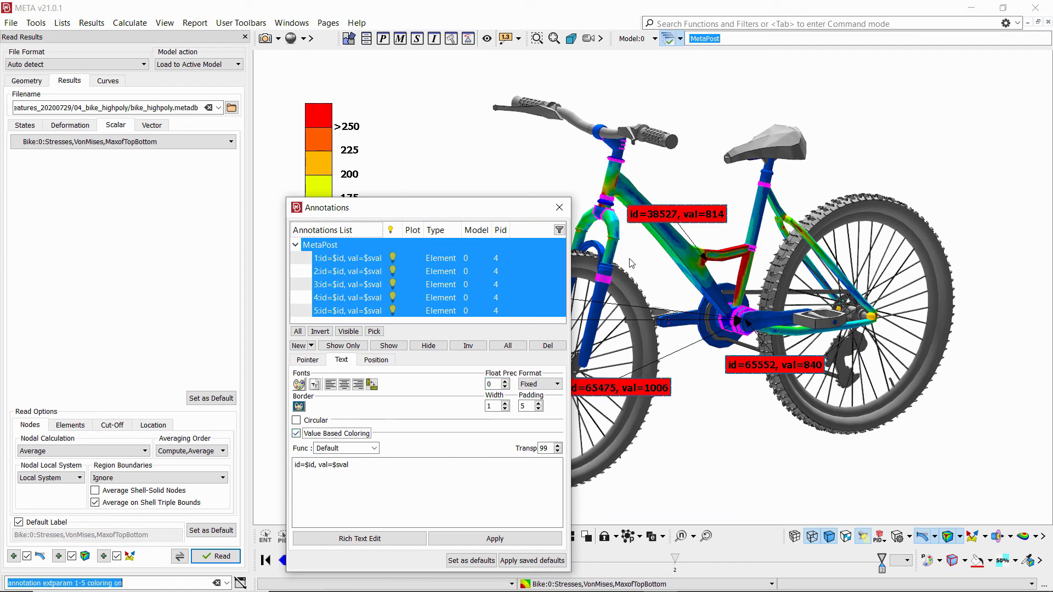
pyautogui.click(560, 207)
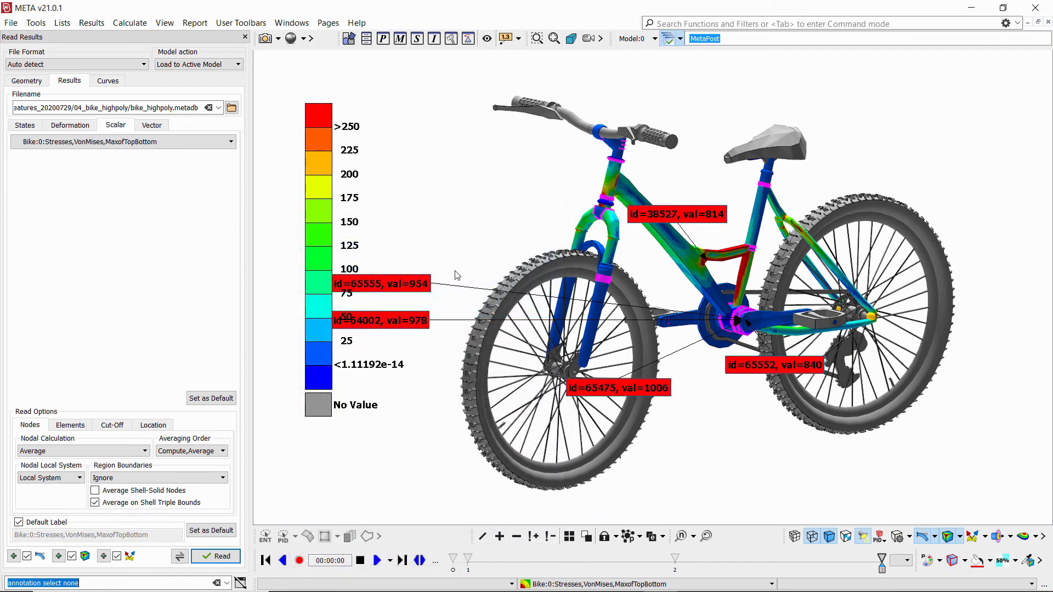
# - Drag the id=65555, 64002, 65475, 65552 and 38527 labels clear of the legend and bike
pyautogui.moveTo(408, 289); pyautogui.dragTo(517, 234)
pyautogui.moveTo(415, 311); pyautogui.dragTo(464, 266)
pyautogui.moveTo(629, 396); pyautogui.dragTo(705, 472)
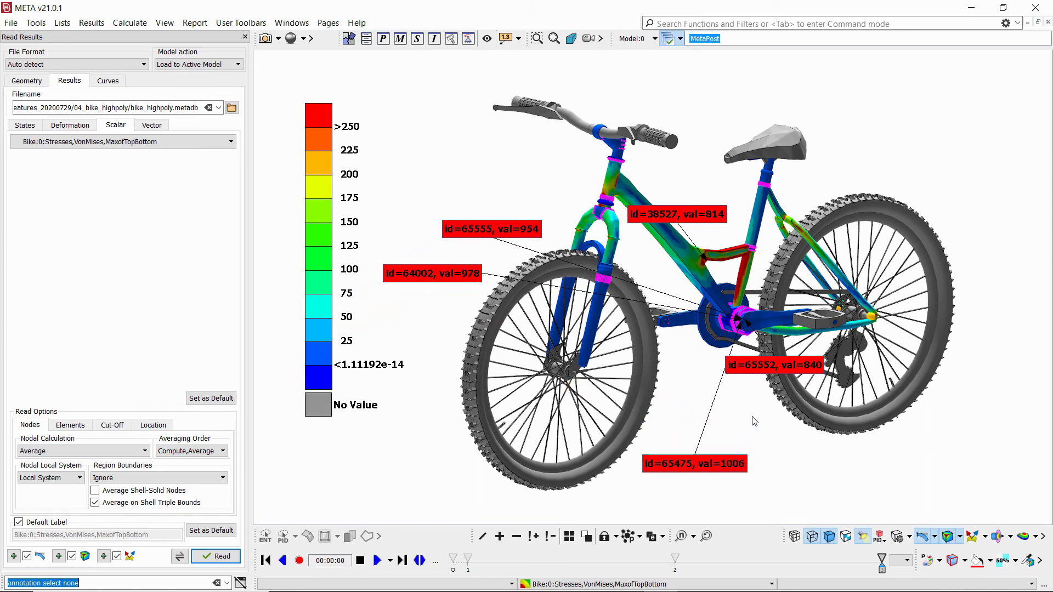
pyautogui.moveTo(756, 371); pyautogui.dragTo(746, 439)
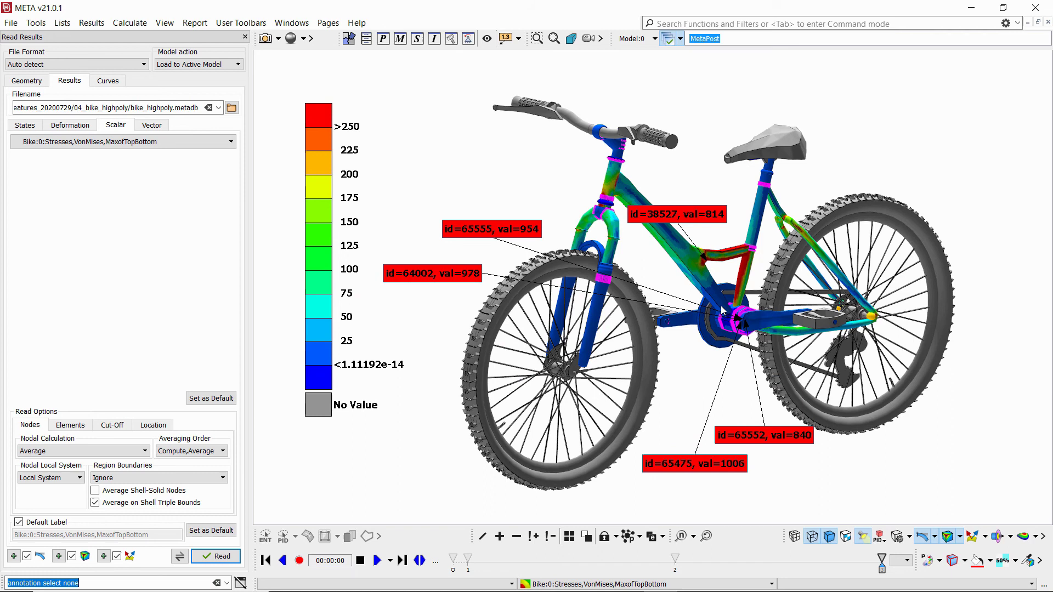
pyautogui.moveTo(680, 219); pyautogui.dragTo(694, 170)
# - Keep only the bike frame visible
pyautogui.click(499, 536)
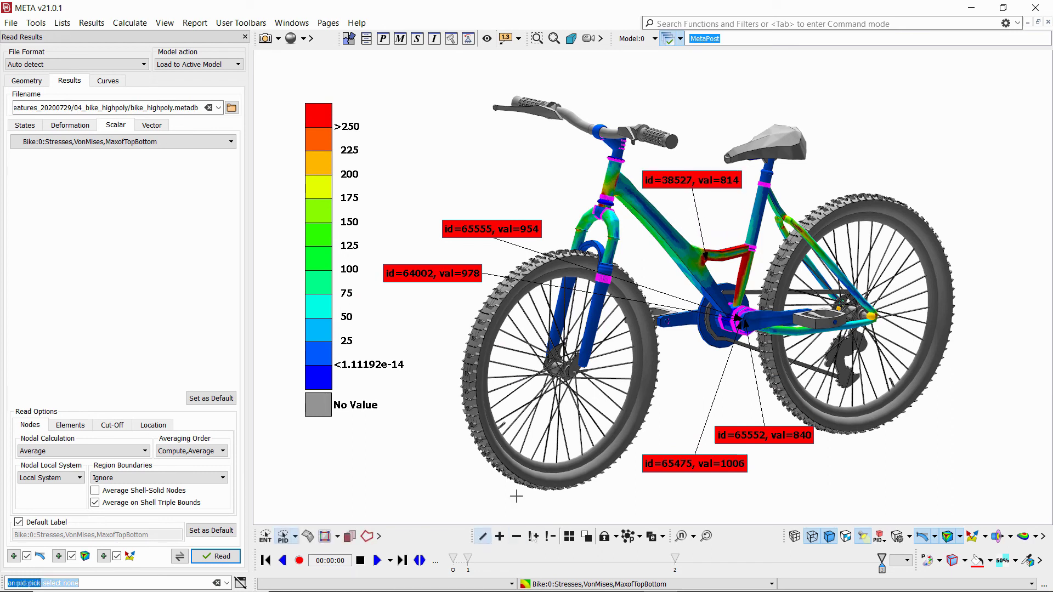
pyautogui.click(670, 233)
pyautogui.middleClick(669, 233)
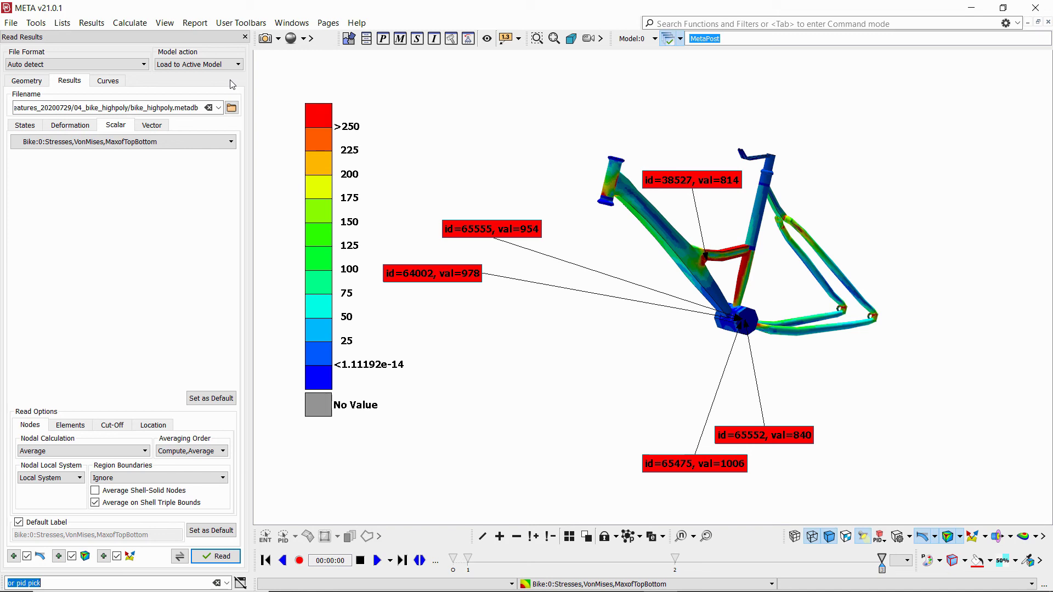
# - Export the view as U3DPDF file 1.pdf
pyautogui.click(11, 23)
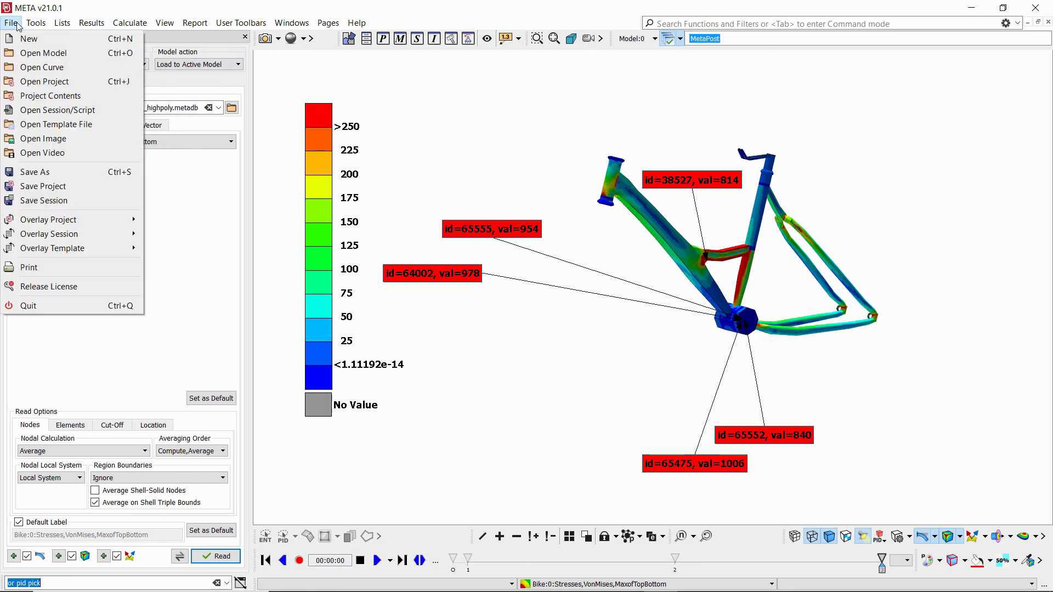
pyautogui.click(47, 173)
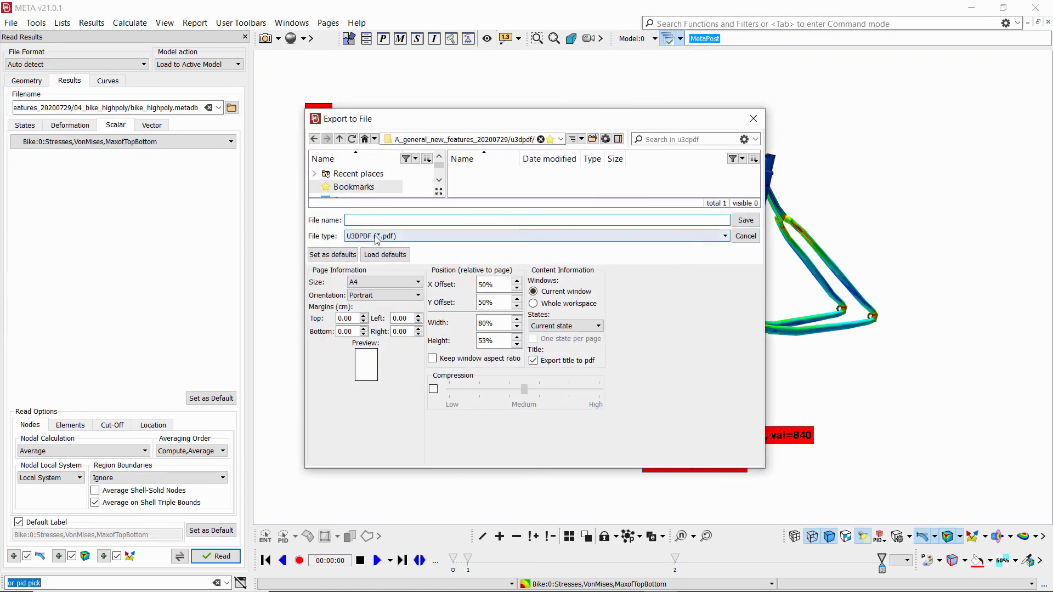
pyautogui.click(353, 237)
pyautogui.click(353, 239)
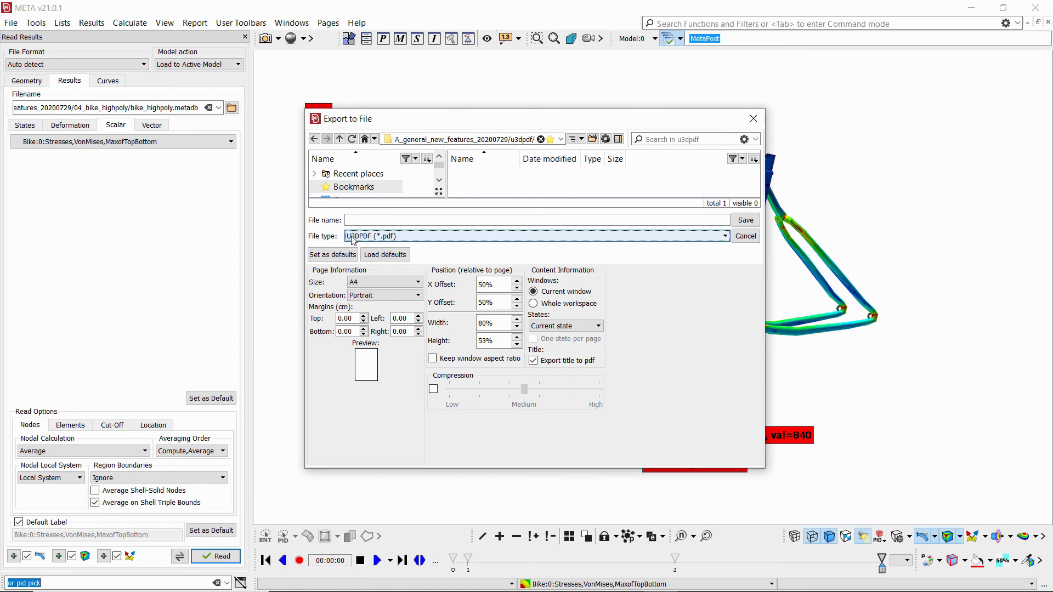
pyautogui.click(360, 220)
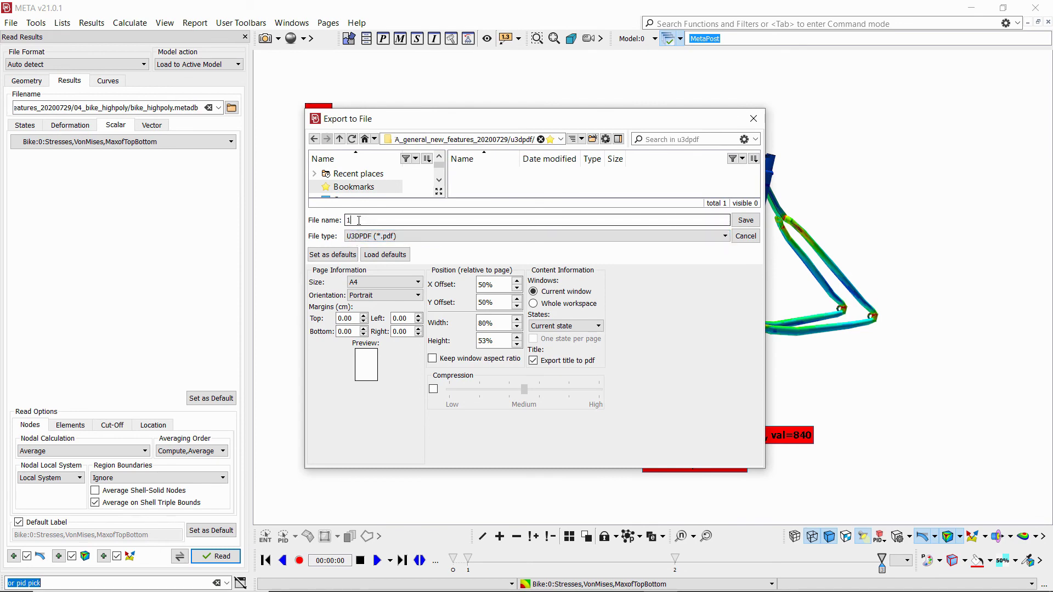
pyautogui.click(746, 221)
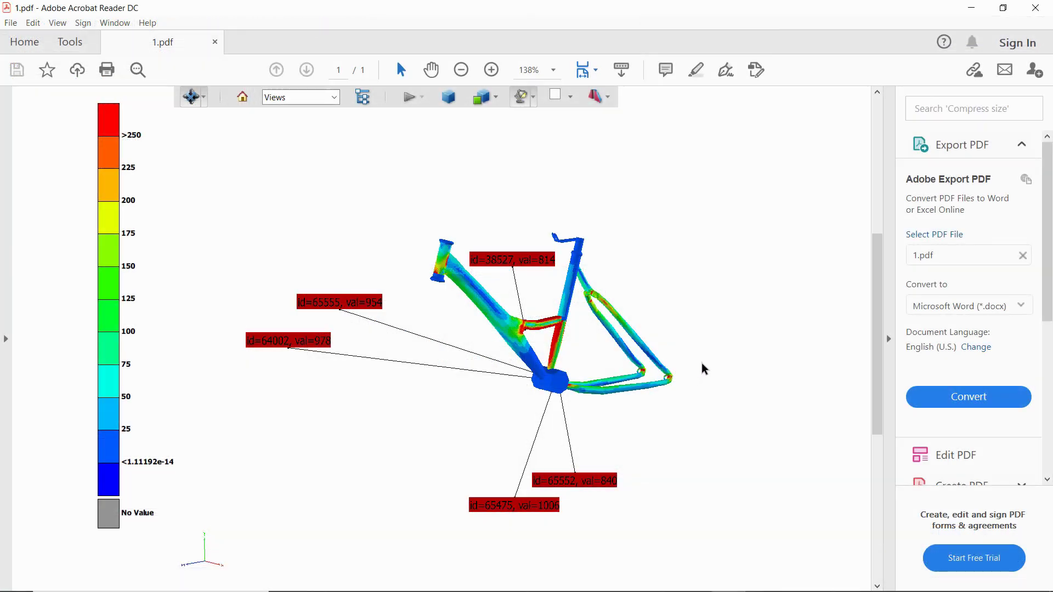
# - Rotate the 3D bike frame in 1.pdf and zoom in on the labelled stresses
pyautogui.moveTo(734, 365); pyautogui.dragTo(496, 374)
pyautogui.scroll(4, 495, 373)
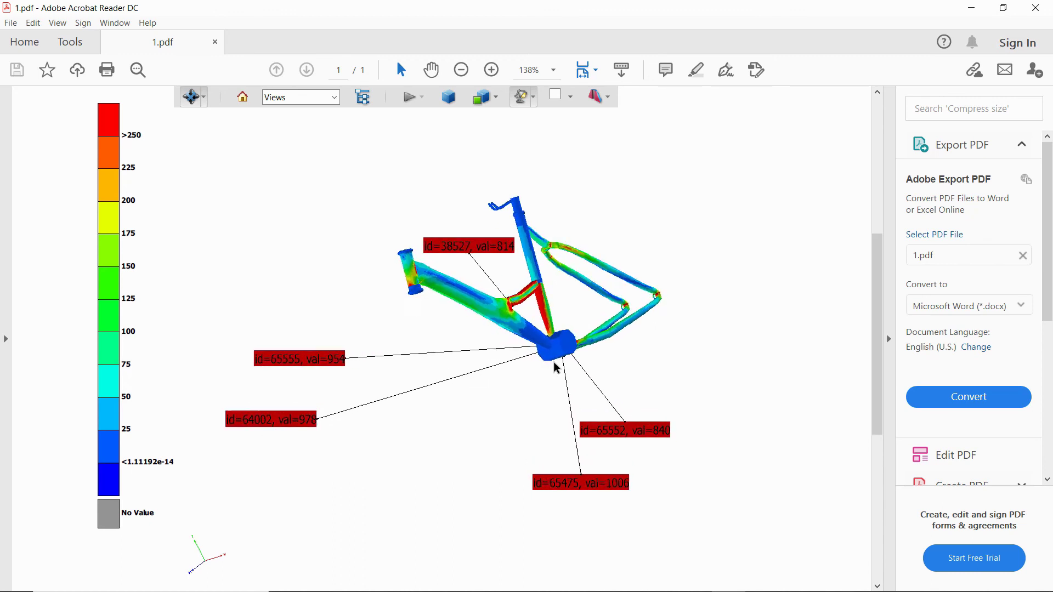
pyautogui.scroll(2, 562, 355)
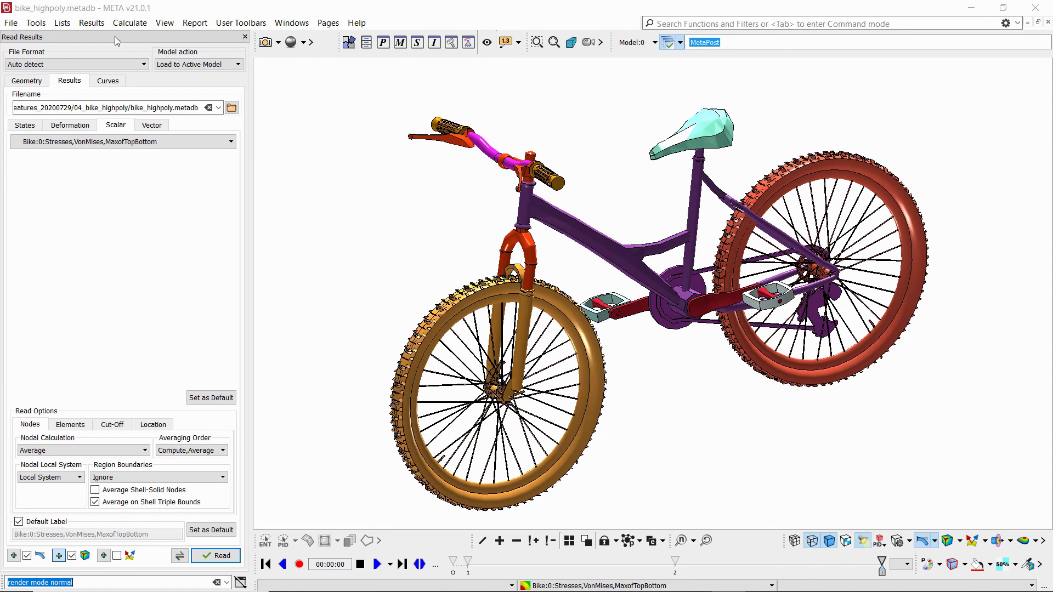
# - Switch to realistic rendering and paint the frame, fork and handlebar CarPaint(Light Blue)
pyautogui.click(293, 44)
pyautogui.click(292, 43)
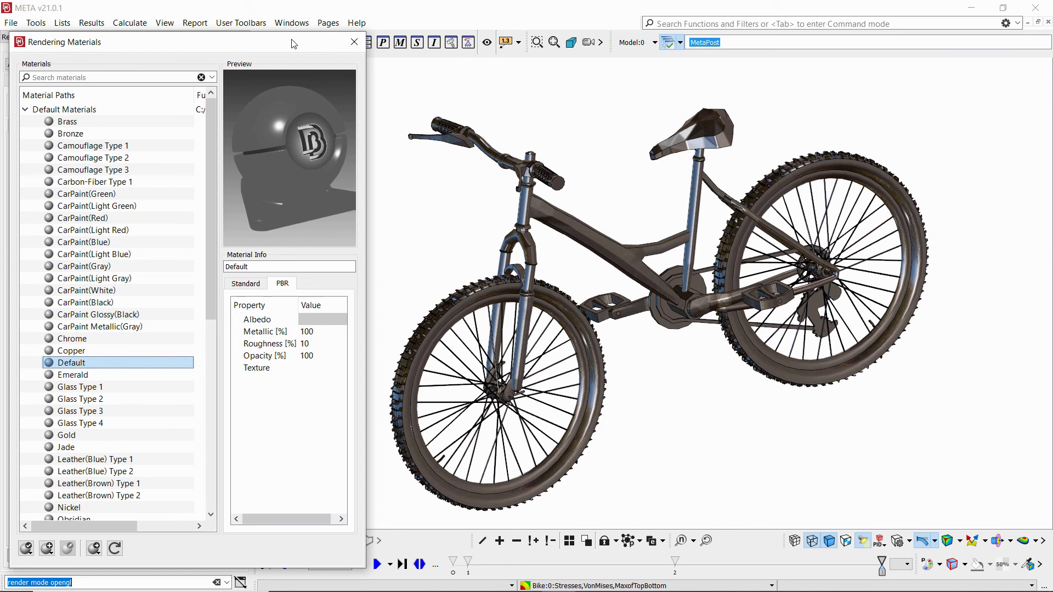
pyautogui.click(136, 254)
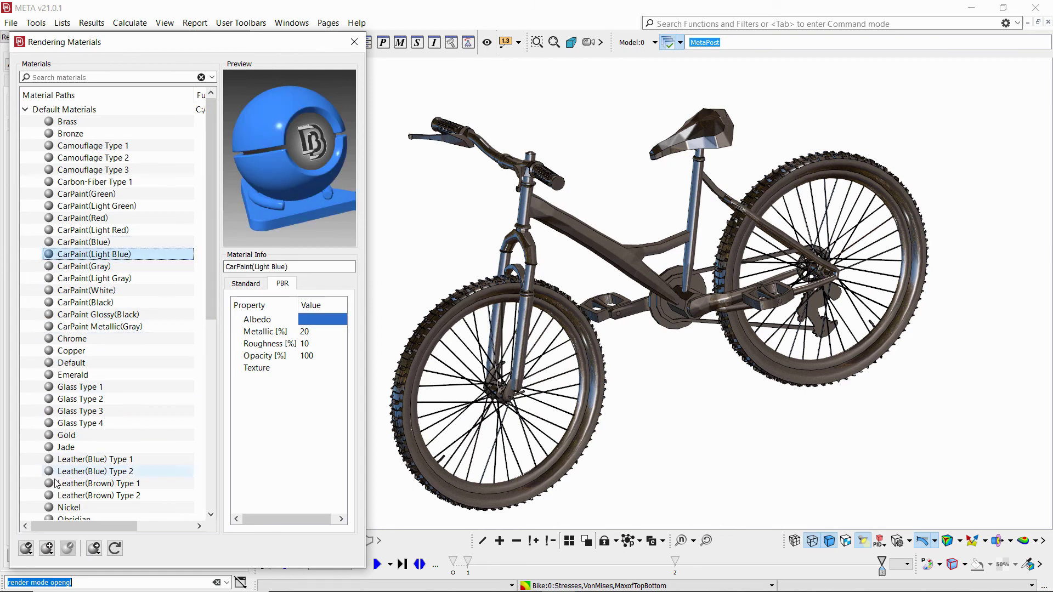
pyautogui.click(21, 549)
pyautogui.click(38, 462)
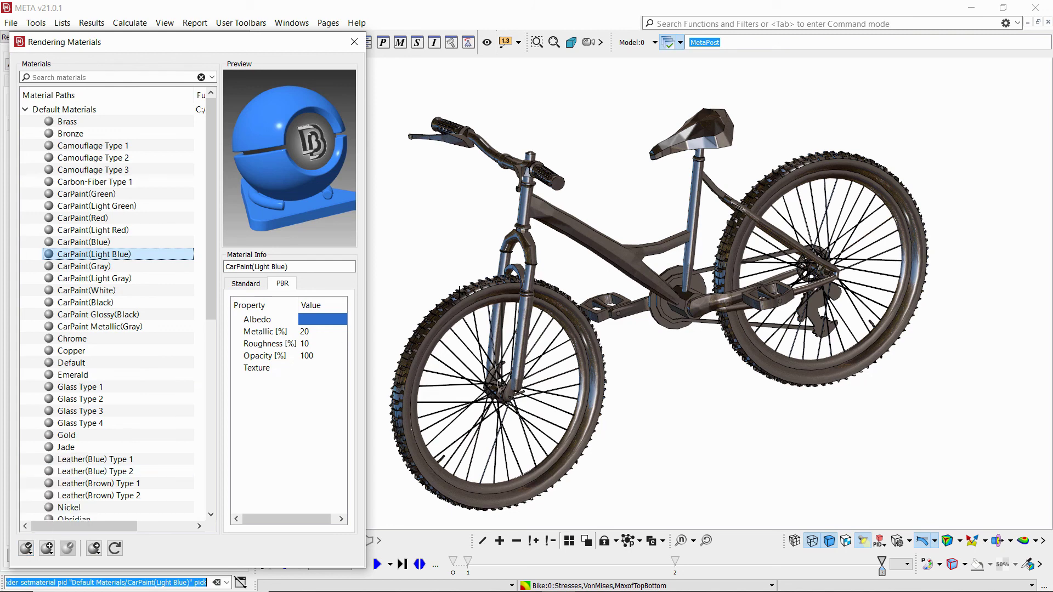
pyautogui.click(574, 229)
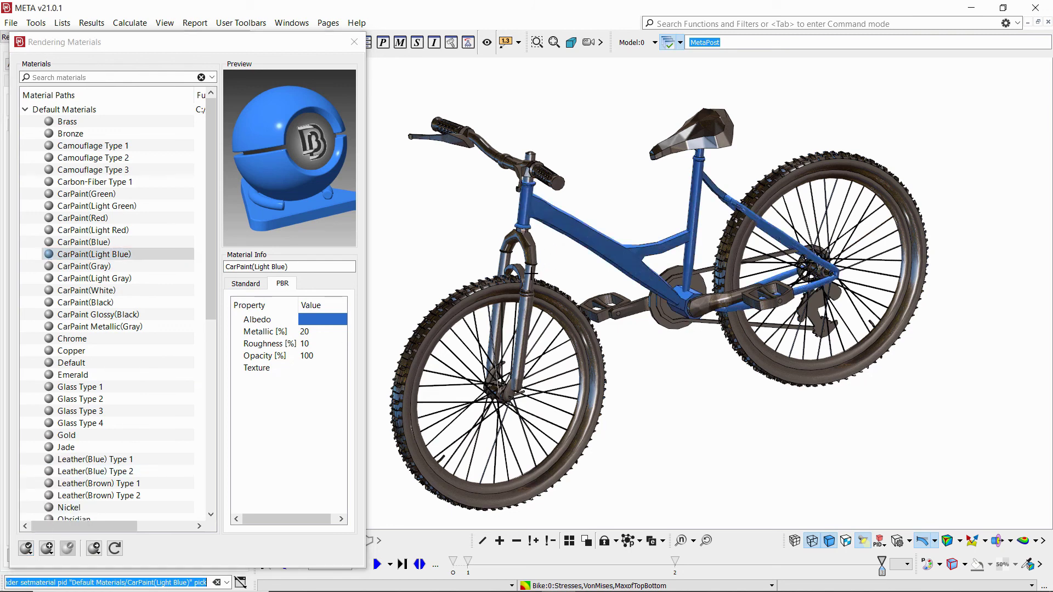
pyautogui.click(531, 274)
pyautogui.click(524, 318)
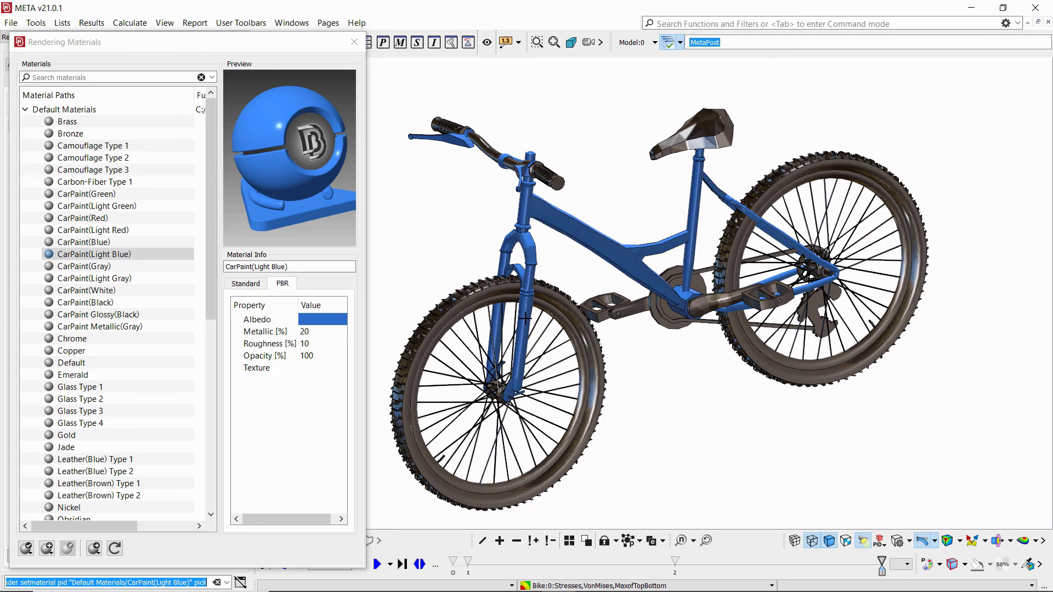
pyautogui.click(487, 149)
# - Apply Rubber(Black) Type 2 to both tyres, the seat and the handlebar grips
pyautogui.scroll(-1, 126, 407)
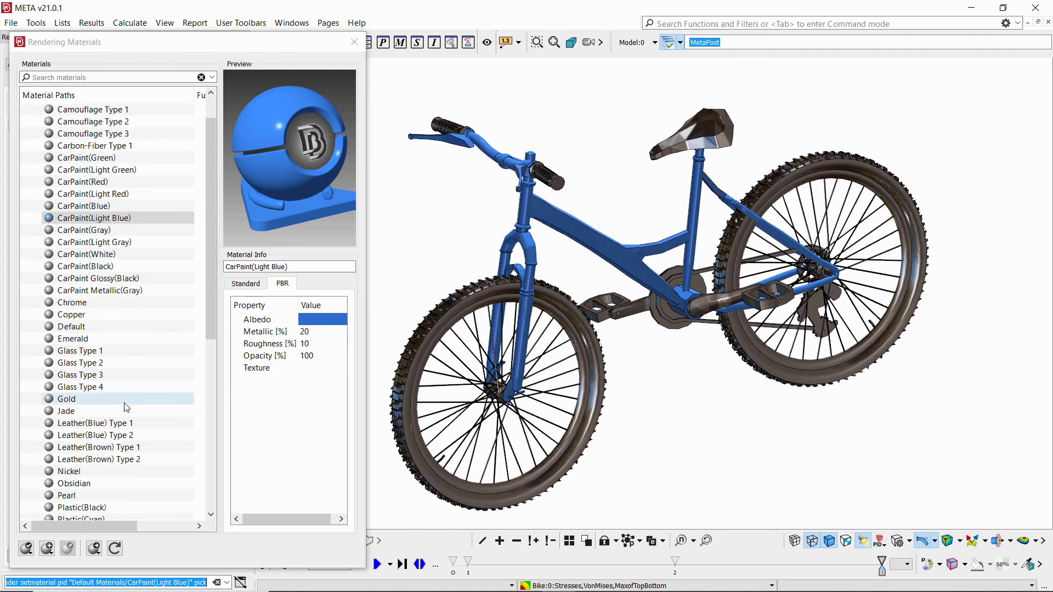
pyautogui.scroll(-7, 126, 407)
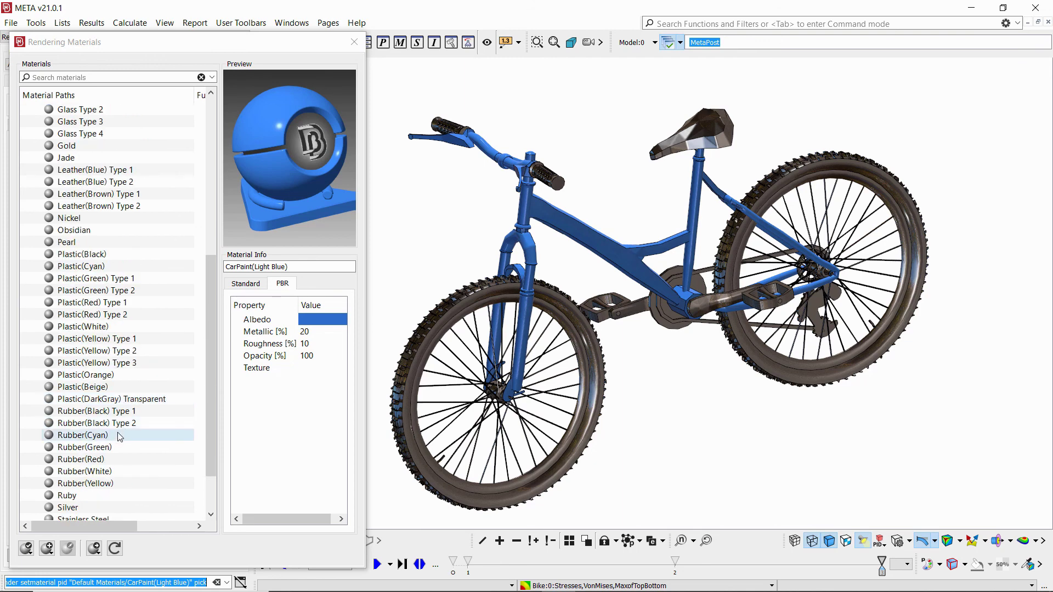
pyautogui.click(119, 423)
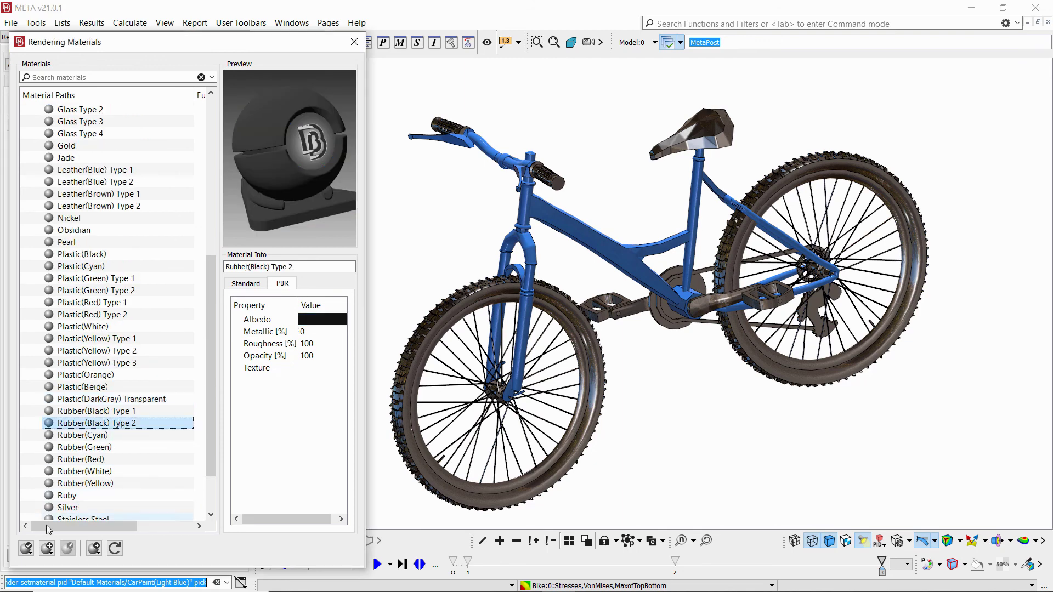
pyautogui.click(25, 548)
pyautogui.click(45, 461)
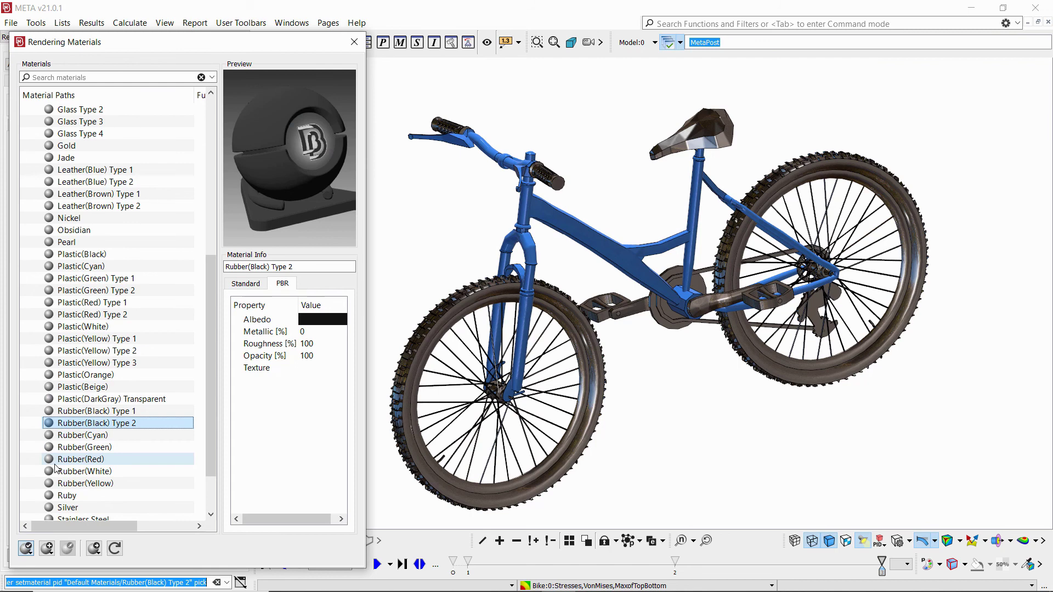
pyautogui.click(429, 330)
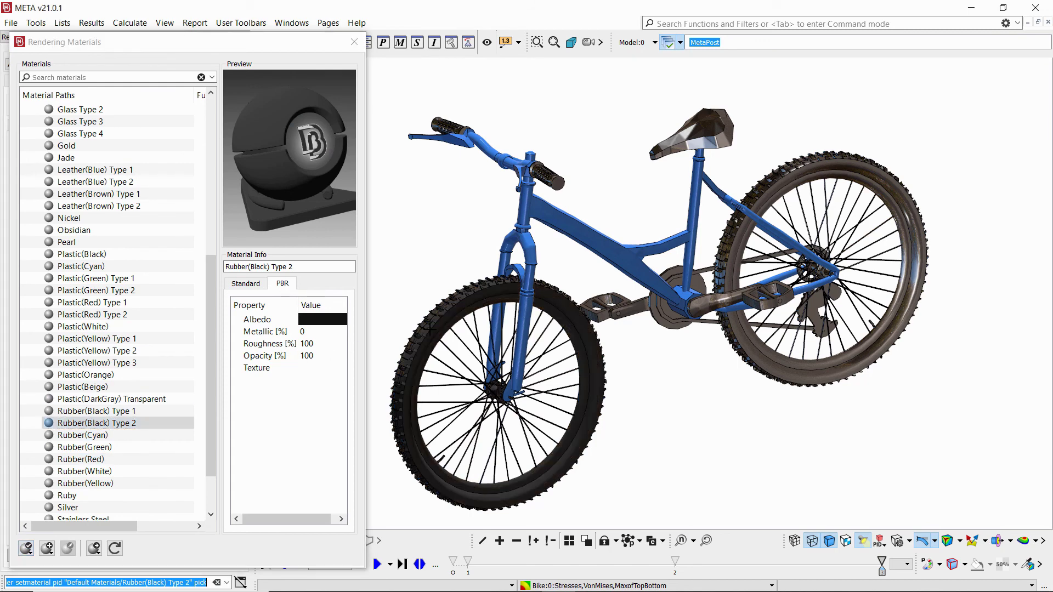
pyautogui.click(783, 183)
pyautogui.click(725, 125)
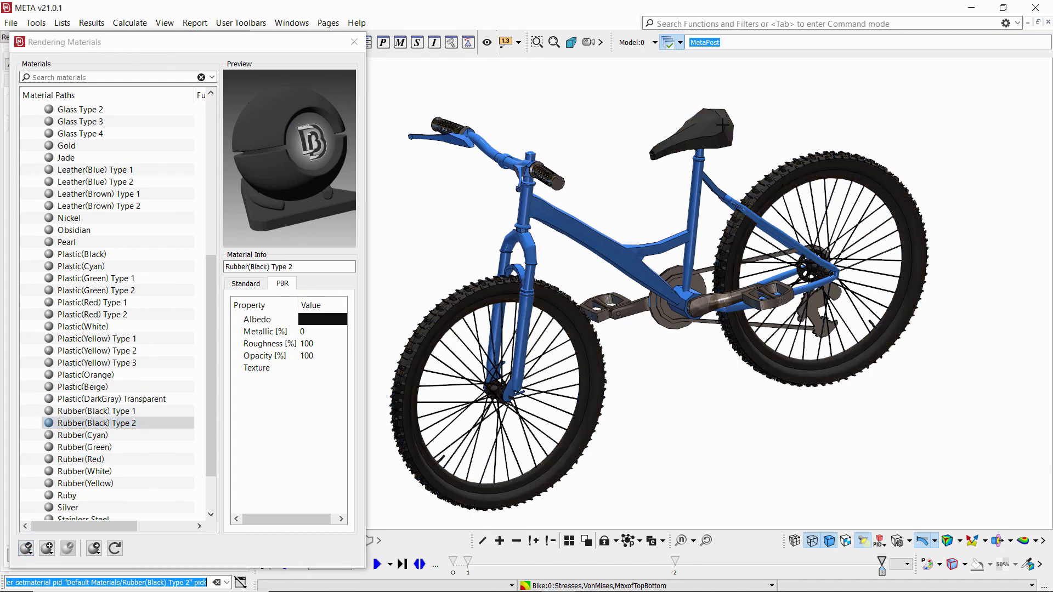
pyautogui.click(447, 120)
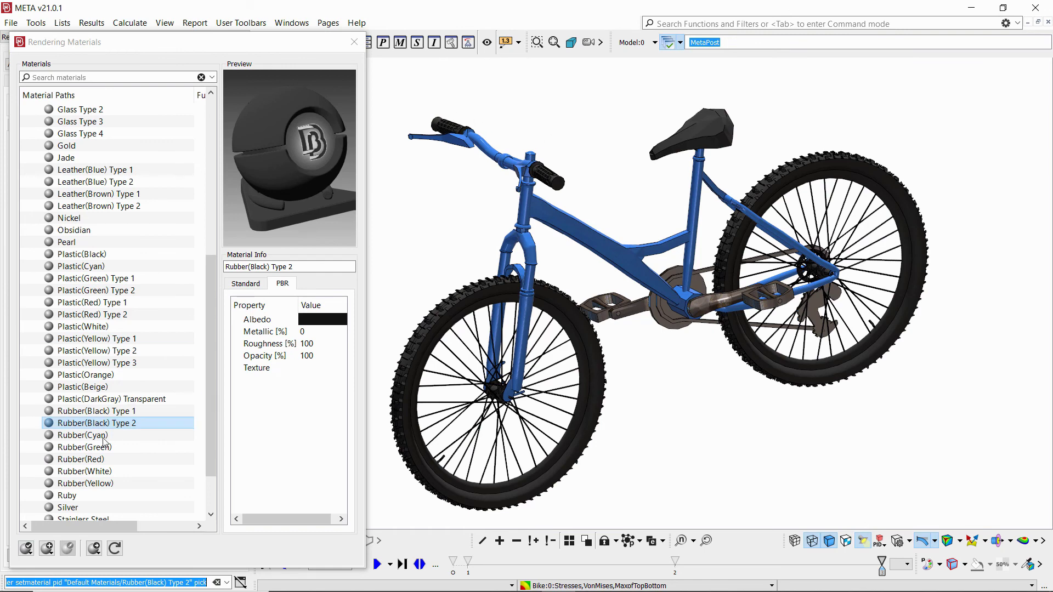
pyautogui.scroll(-1, 104, 471)
# - Apply the Steel material to the crank and drivetrain parts
pyautogui.click(82, 494)
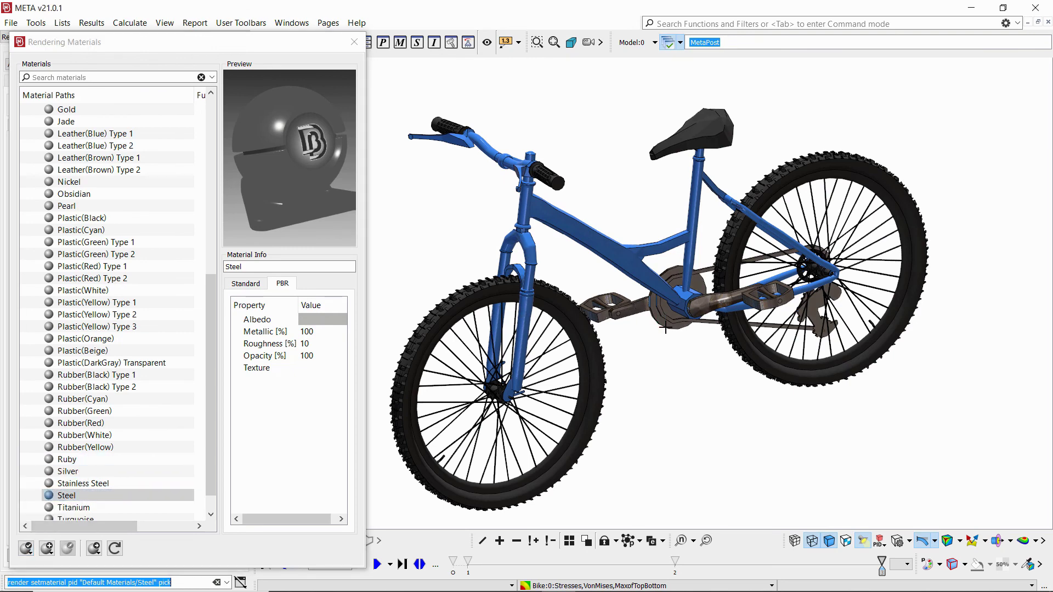
pyautogui.scroll(3, 793, 286)
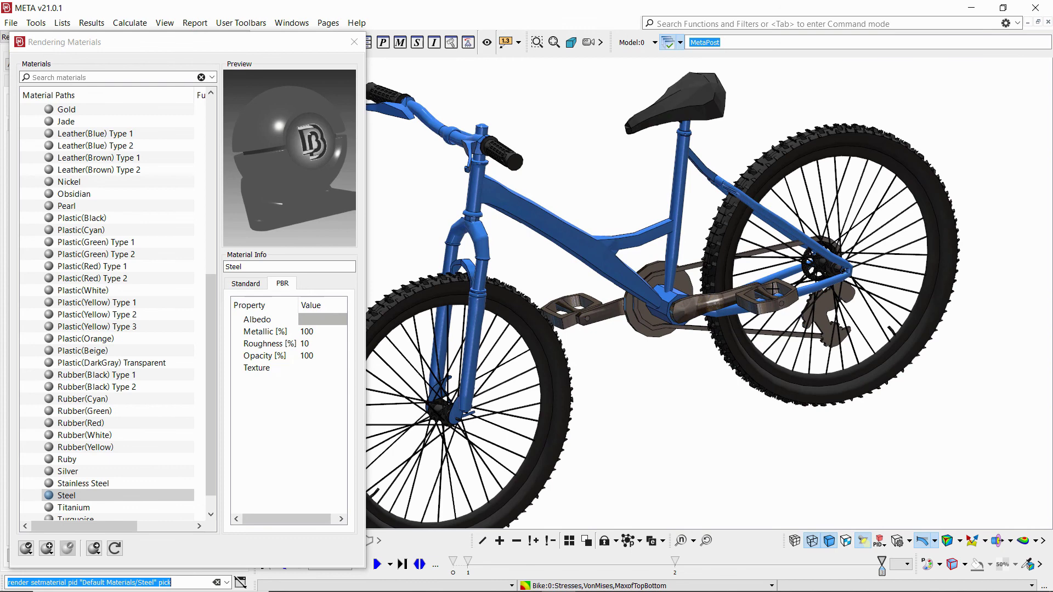
pyautogui.scroll(-2, 834, 323)
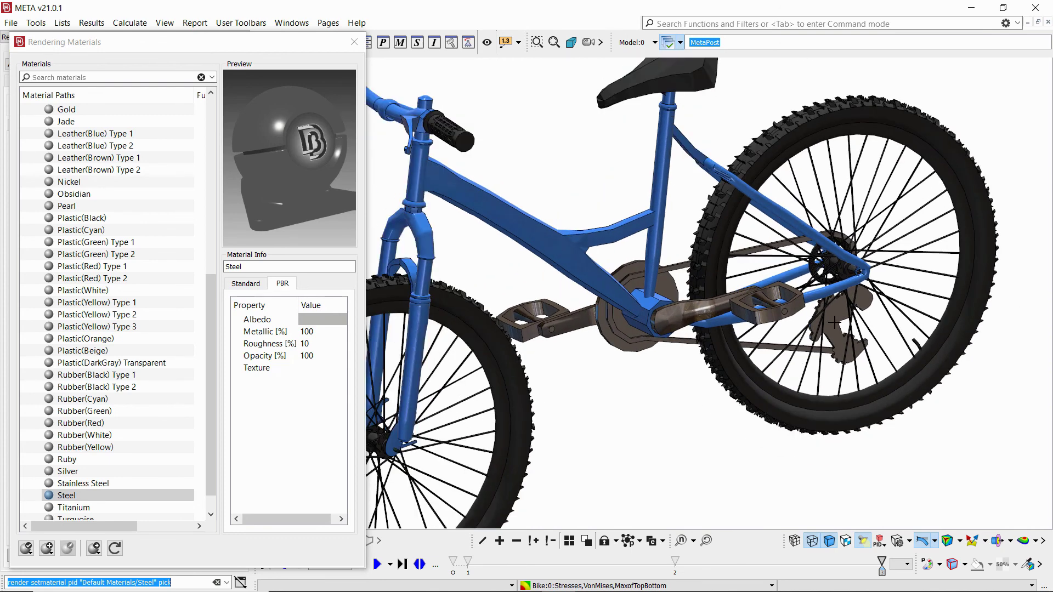
pyautogui.scroll(-1, 835, 323)
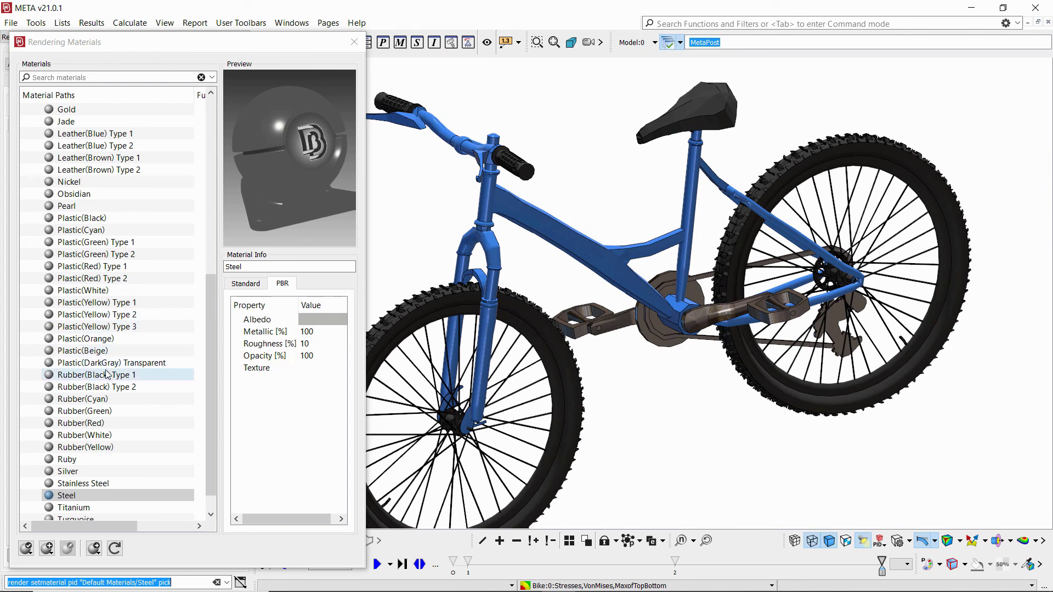
# - Apply Plastic(Black) by picking parts such as the pedals
pyautogui.click(82, 218)
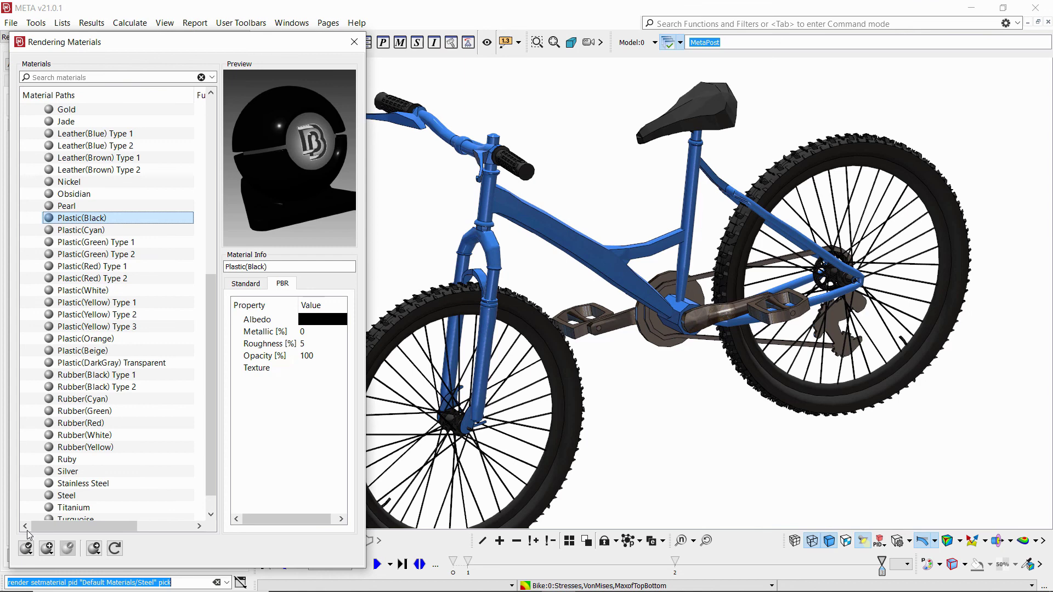
pyautogui.click(26, 548)
pyautogui.click(57, 461)
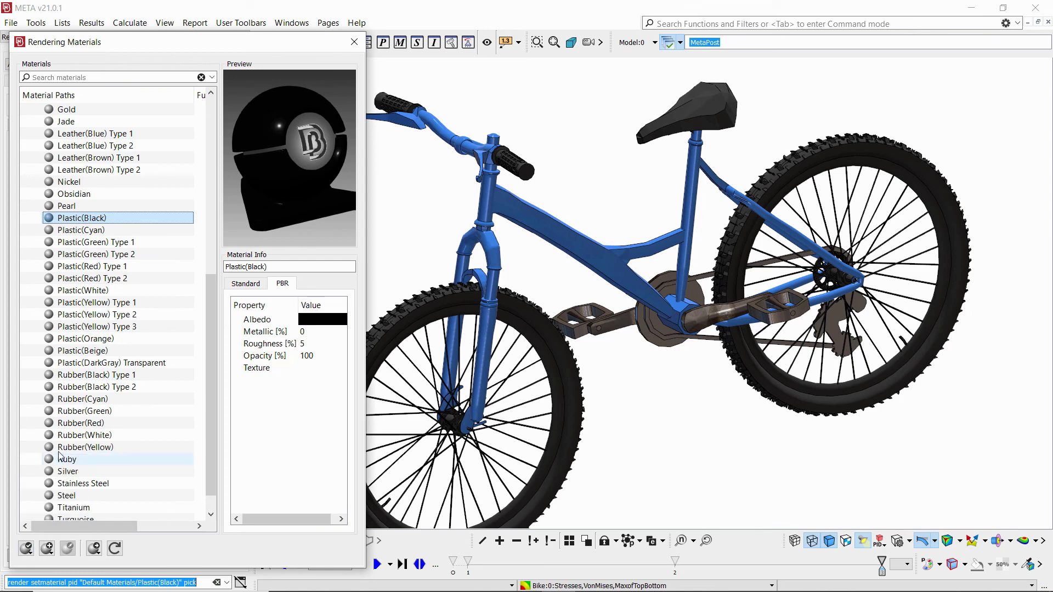
pyautogui.scroll(5, 559, 313)
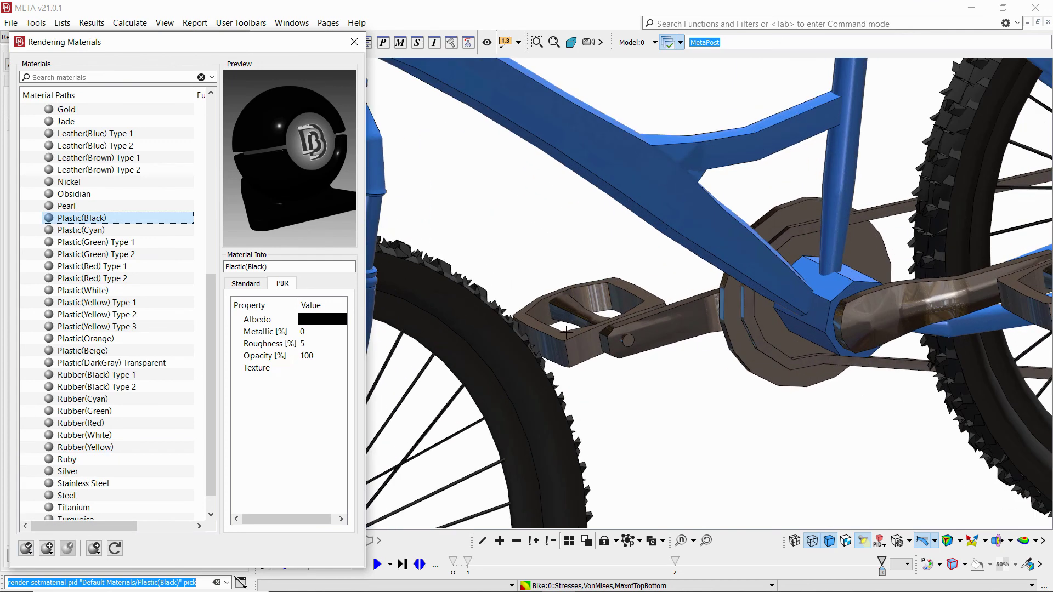
pyautogui.scroll(3, 571, 324)
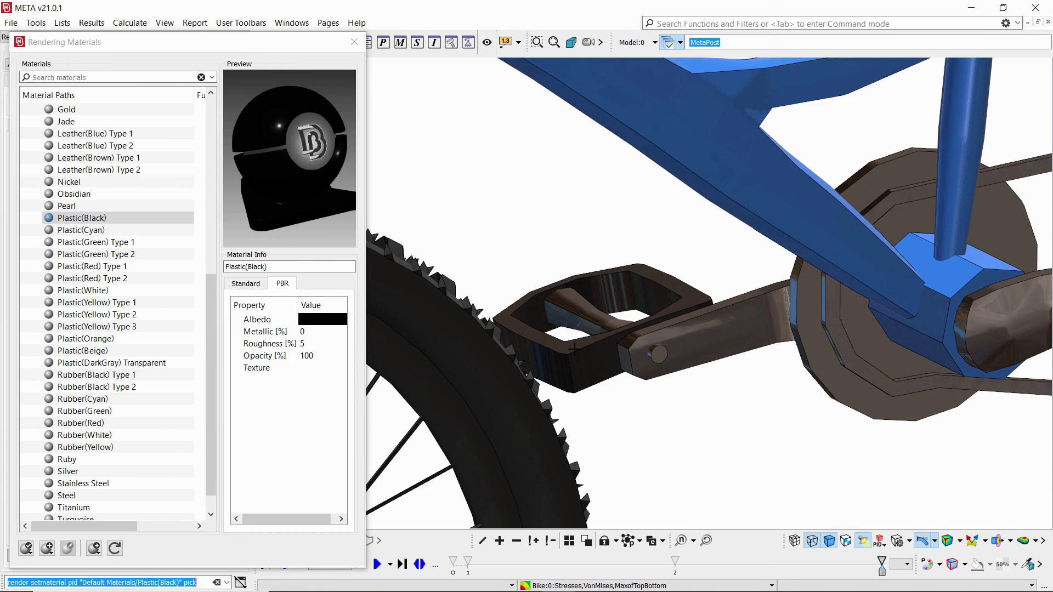
pyautogui.scroll(-5, 573, 349)
pyautogui.scroll(3, 768, 316)
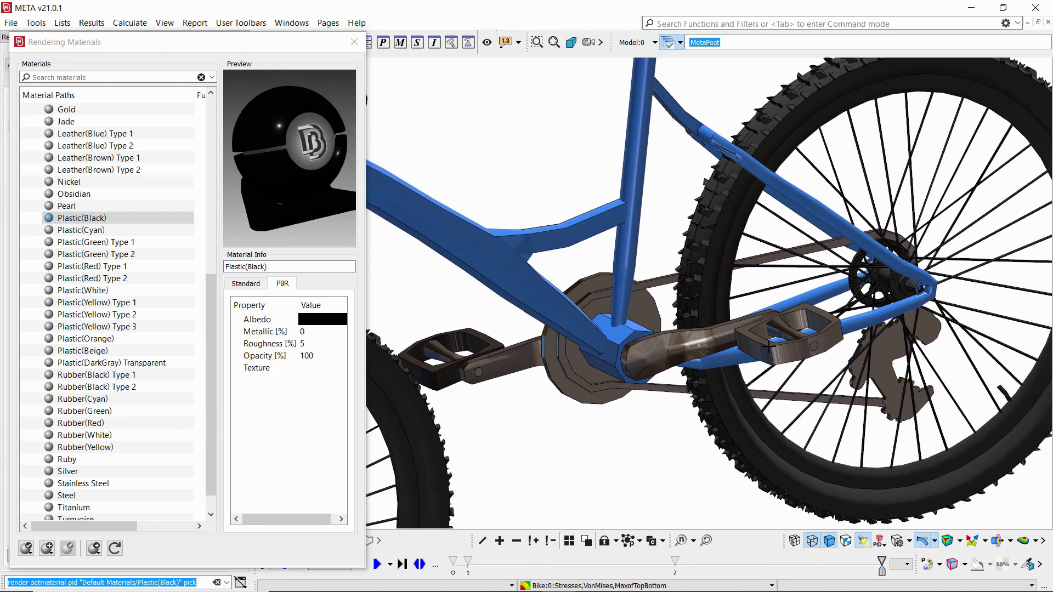
pyautogui.scroll(-5, 768, 346)
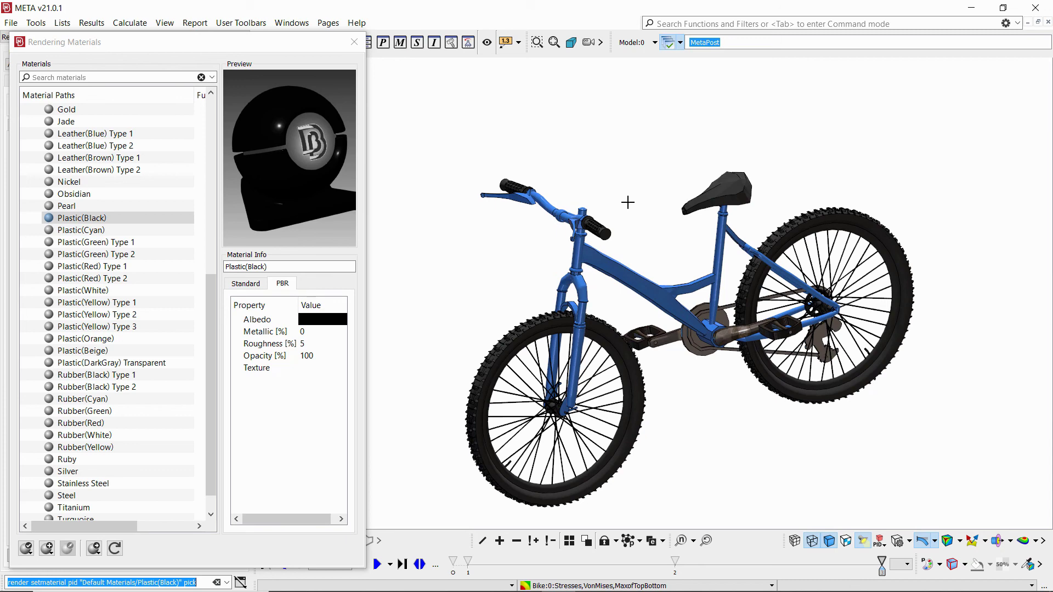
# - Close the materials window and save the bike as glTF file 1.glb
pyautogui.click(354, 42)
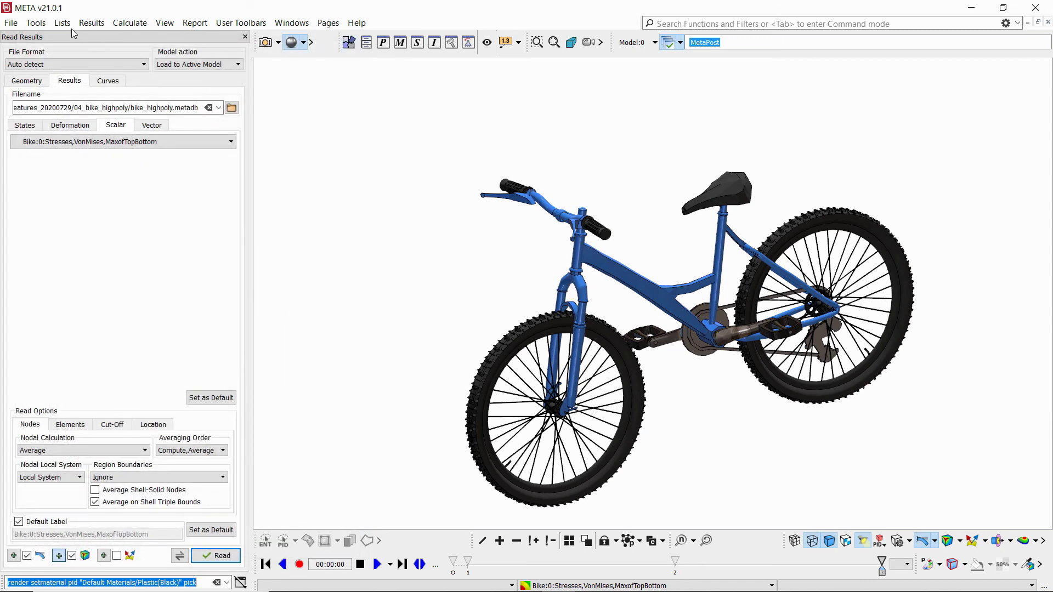
pyautogui.click(11, 23)
pyautogui.click(53, 171)
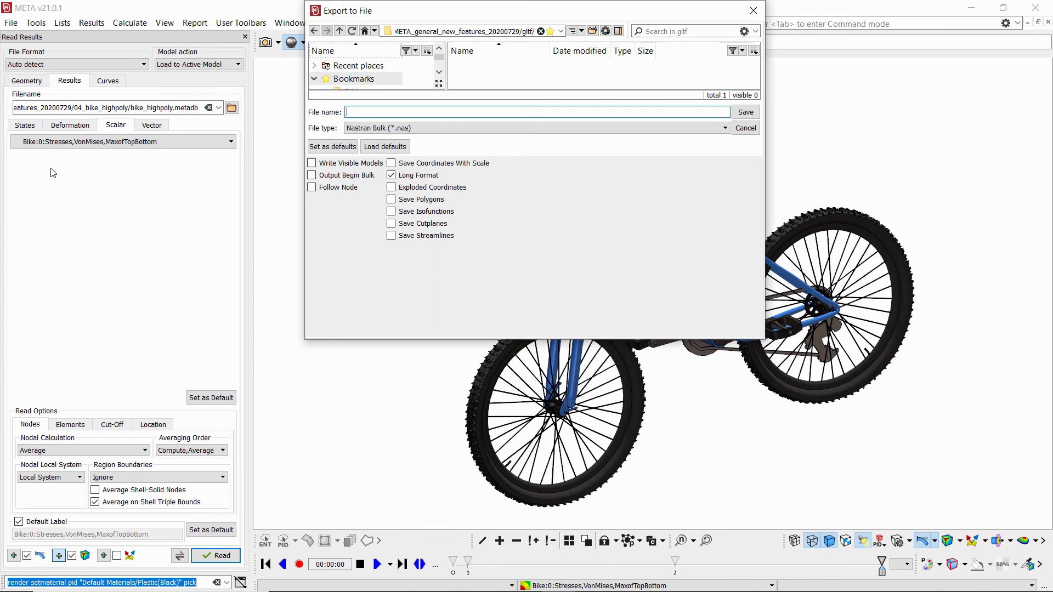
pyautogui.click(367, 128)
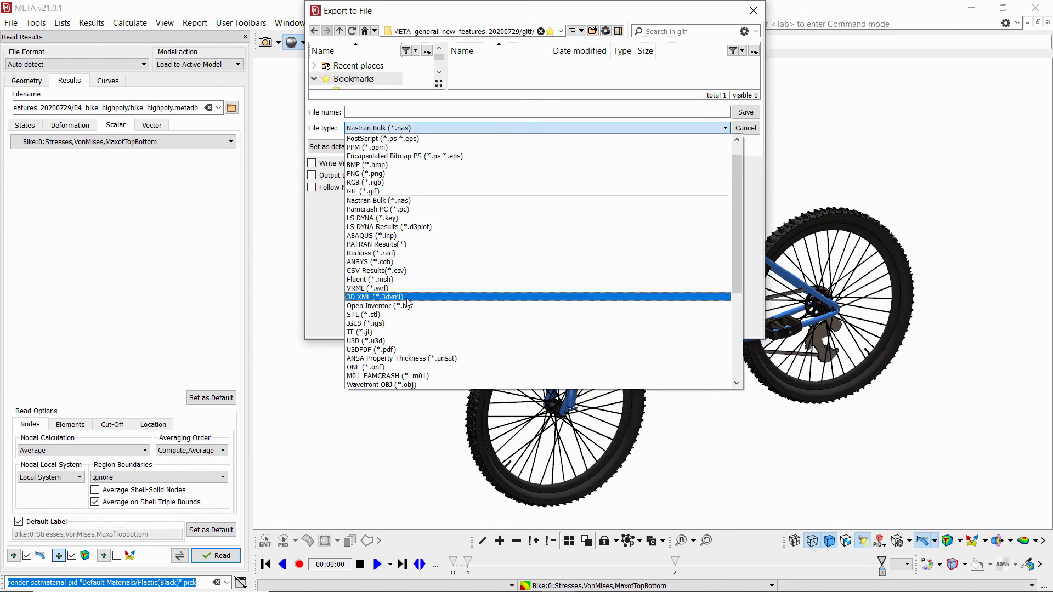
pyautogui.scroll(-2, 407, 305)
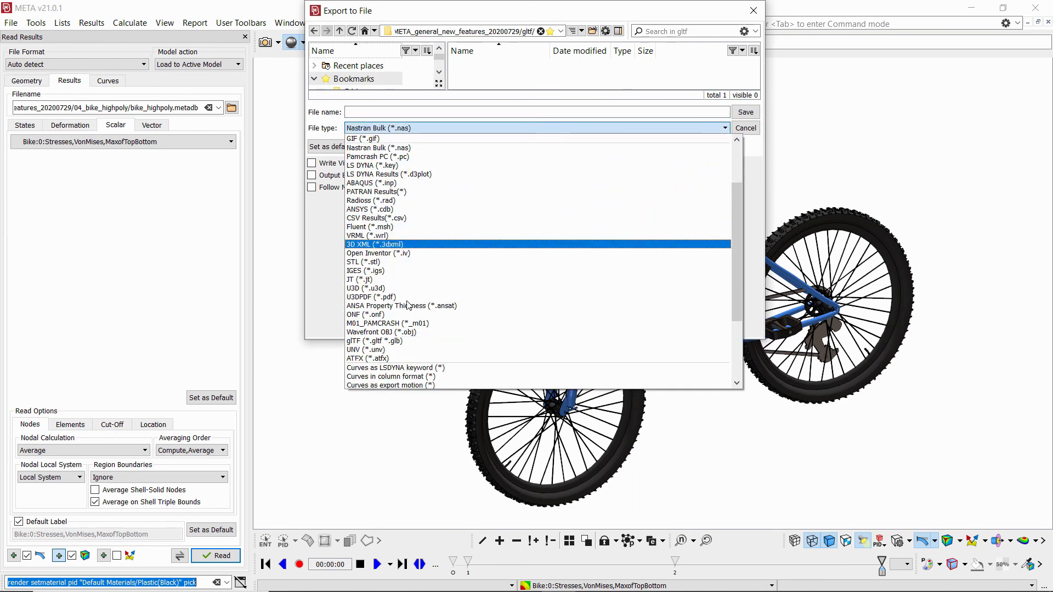
pyautogui.click(386, 341)
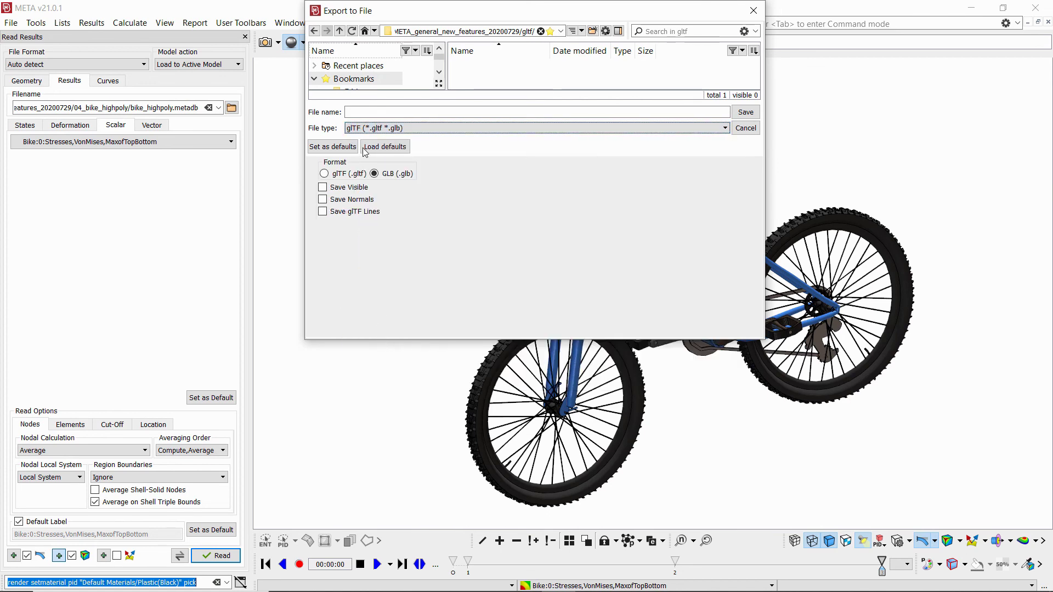
pyautogui.click(375, 112)
pyautogui.write('1')
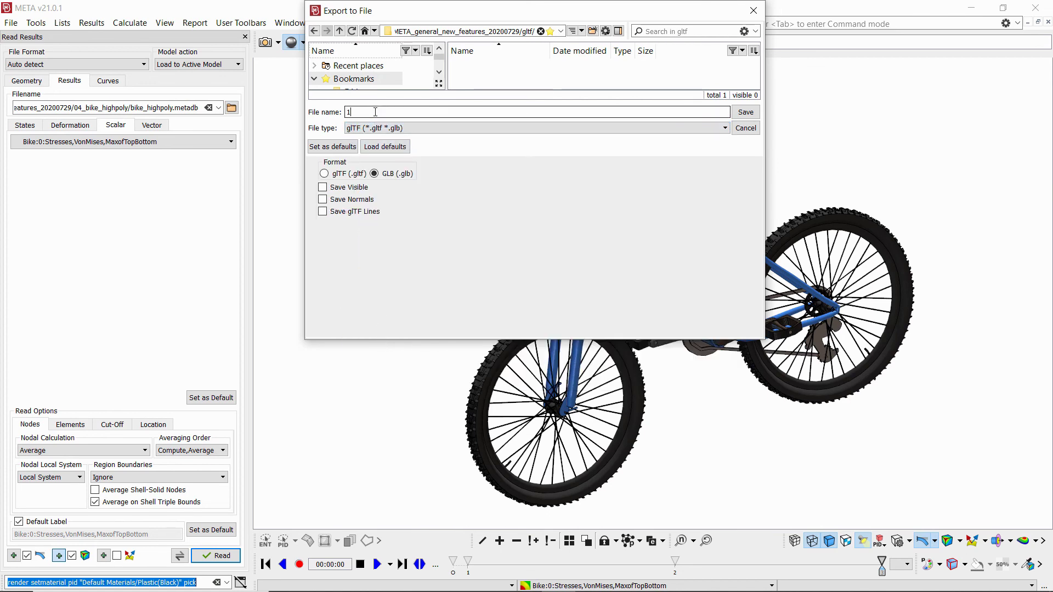
pyautogui.press('Return')
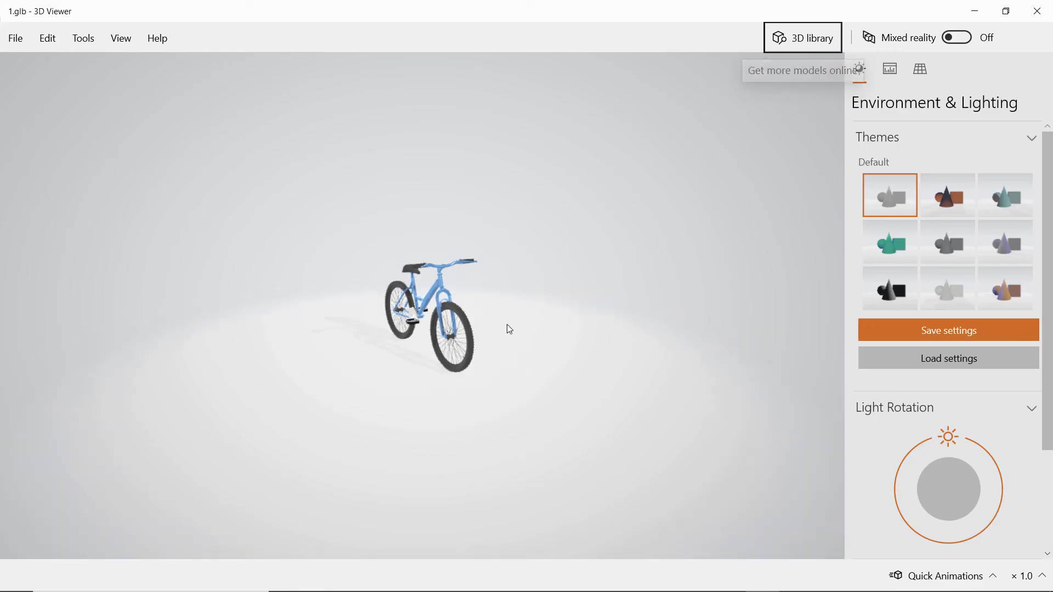
# - Zoom in on the blue bike in 3D Viewer and orbit it to the side
pyautogui.scroll(5, 479, 337)
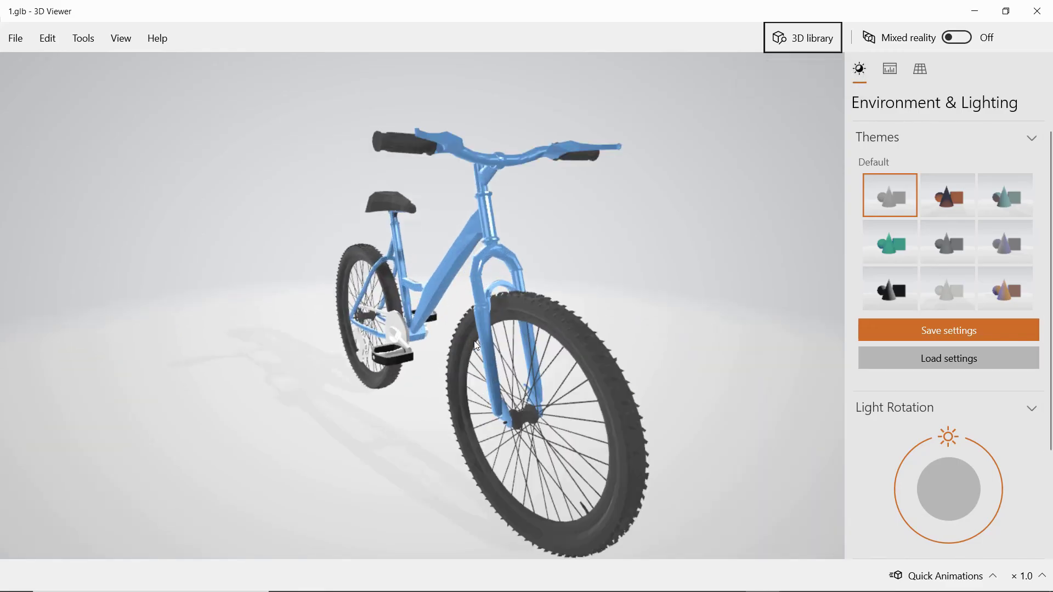
pyautogui.moveTo(542, 350); pyautogui.dragTo(626, 388)
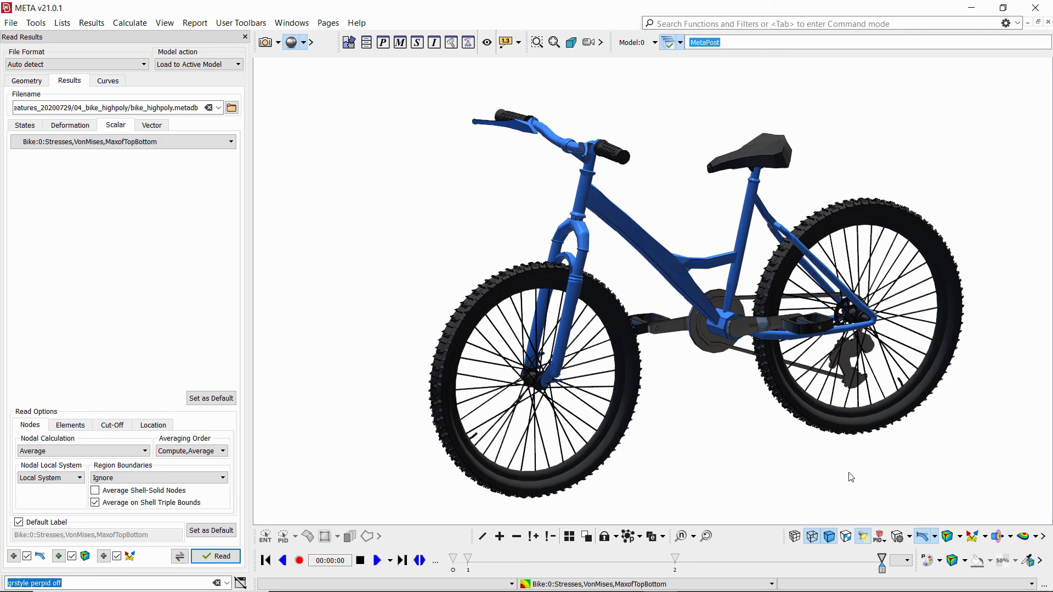
# - Turn on per-part stress fringe and apply it to the frame tubes and fork crown
pyautogui.click(927, 559)
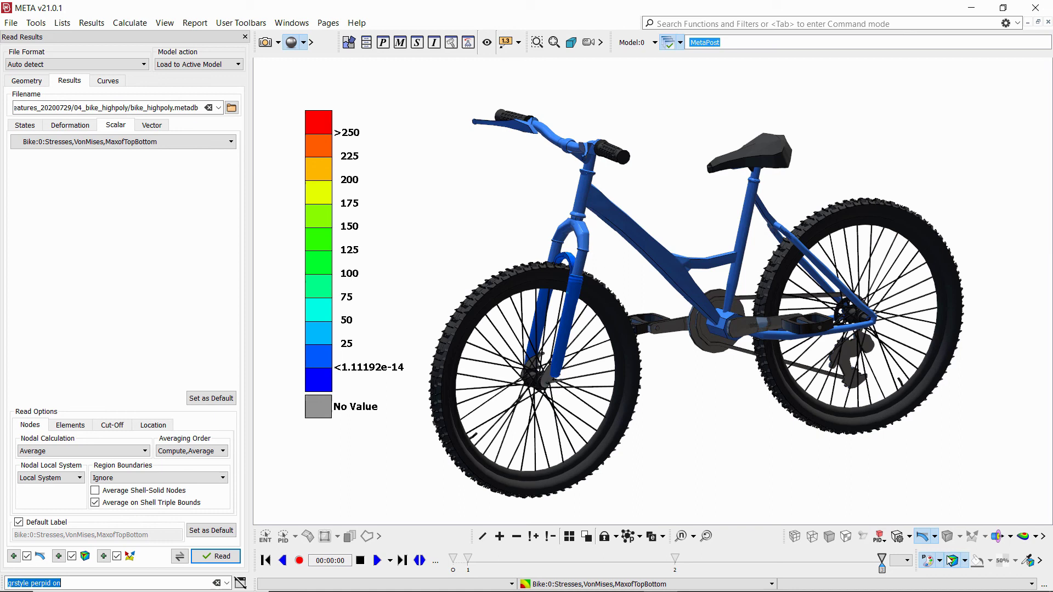
pyautogui.click(665, 256)
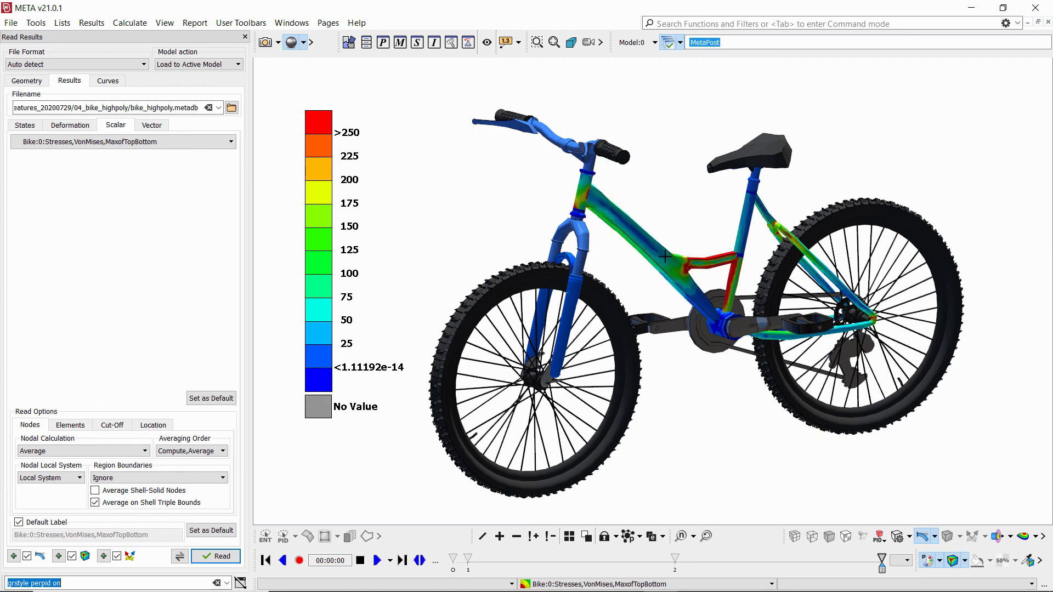
pyautogui.click(585, 255)
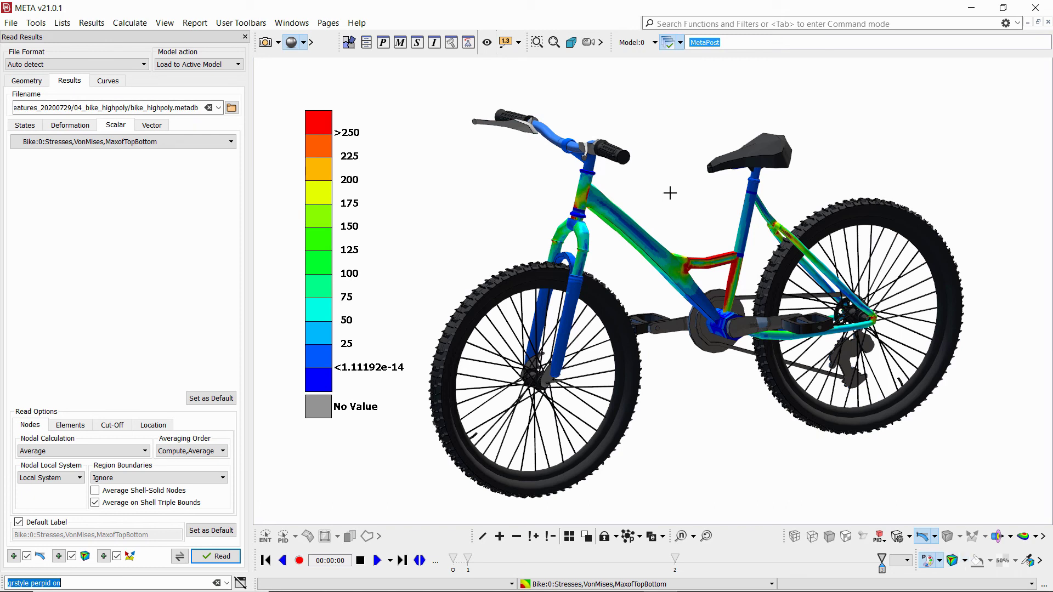
# - Save the stress-fringed bike as 2.glb
pyautogui.click(11, 23)
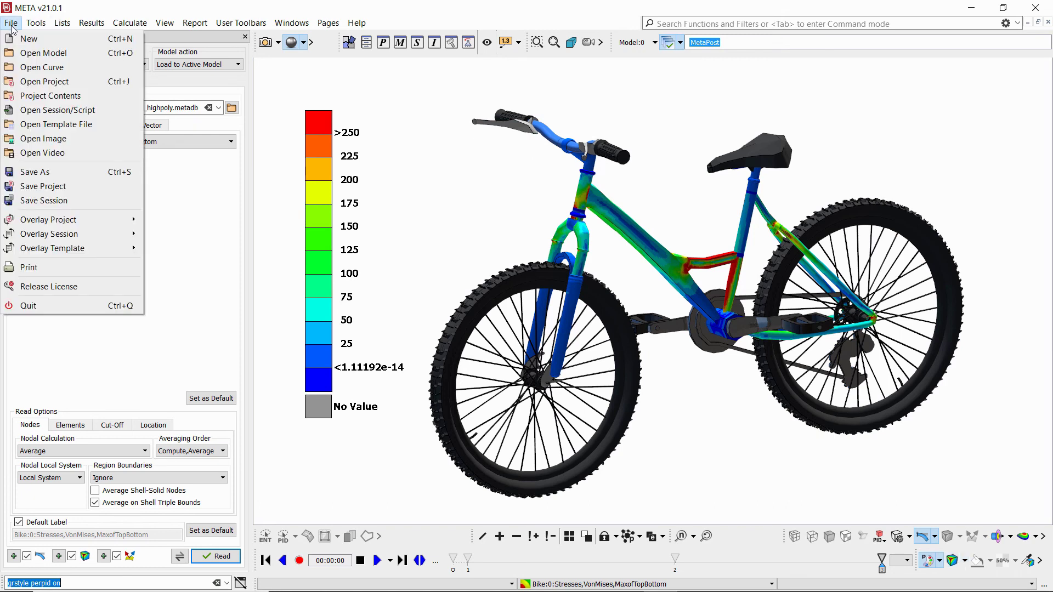
pyautogui.click(36, 171)
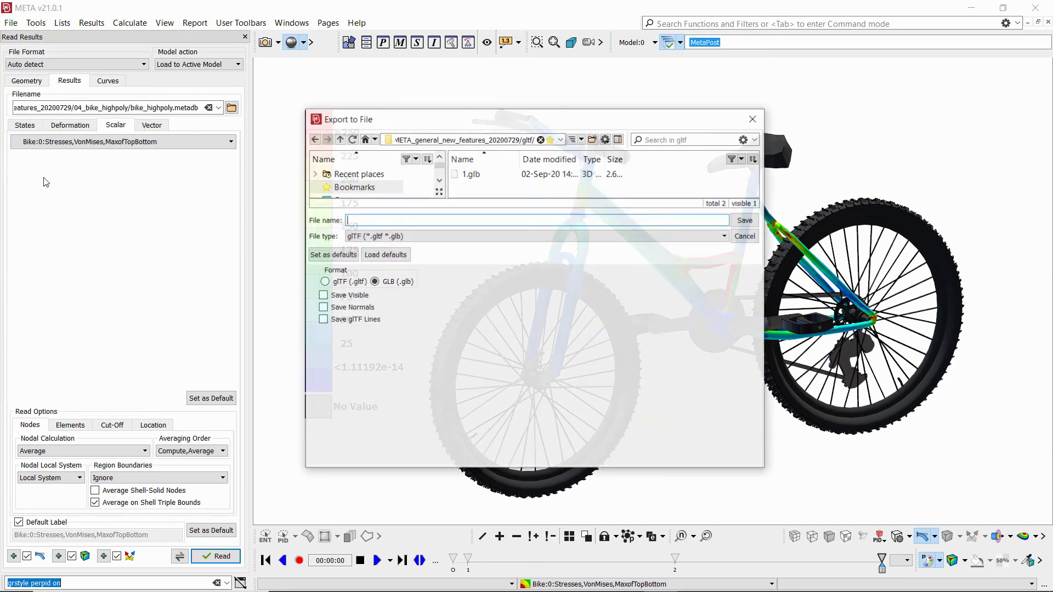
pyautogui.write('2')
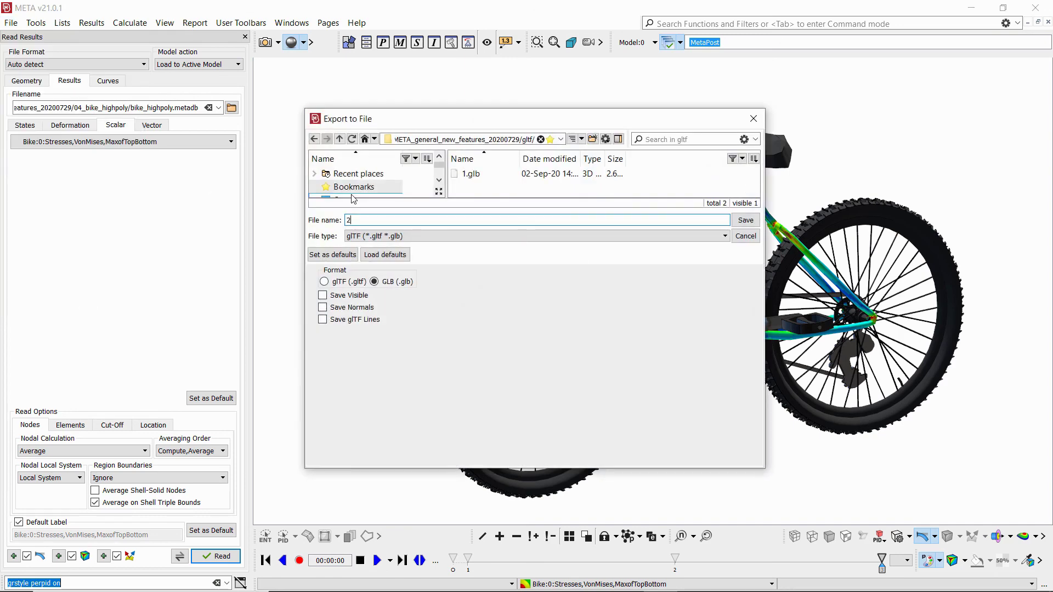
pyautogui.press('Return')
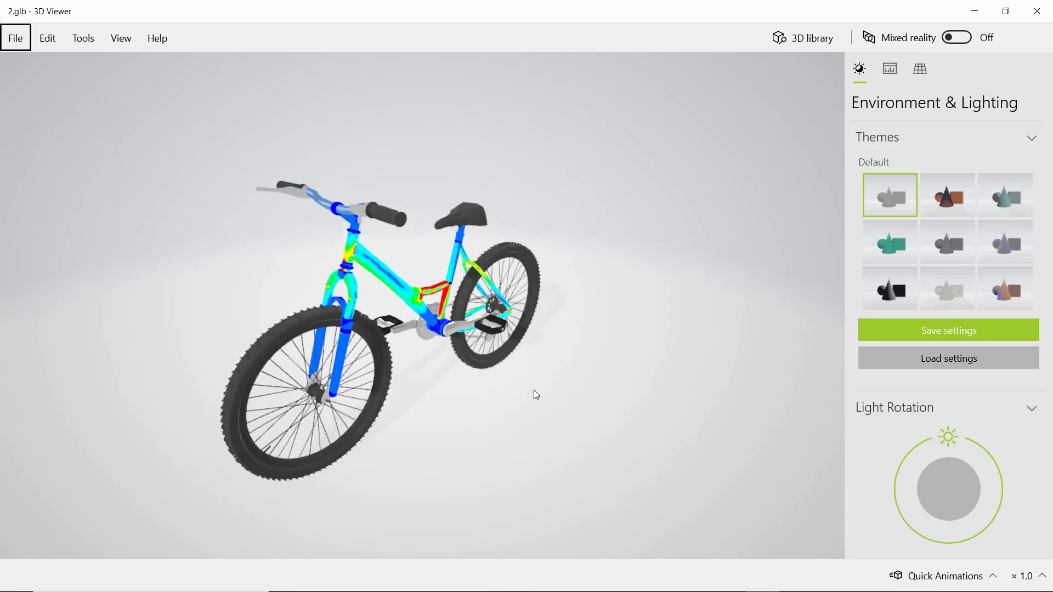
# - Rotate the stress-coloured bike in 3D Viewer to inspect another side
pyautogui.moveTo(536, 395); pyautogui.dragTo(352, 413)
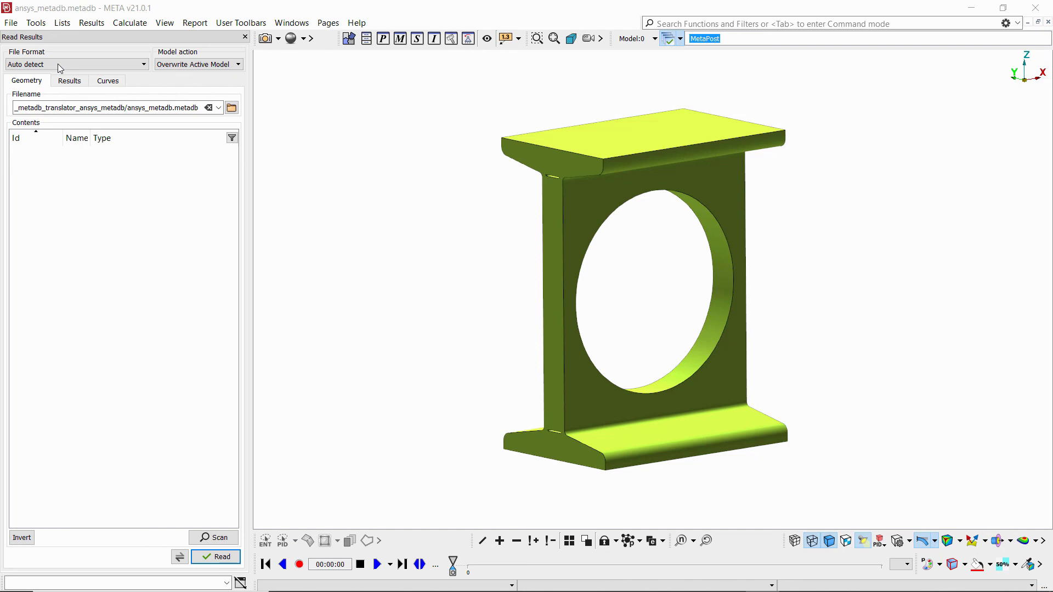
# - Read Stresses(ECS) Von Mises centroid results onto the beam, then advance to the next state
pyautogui.click(72, 84)
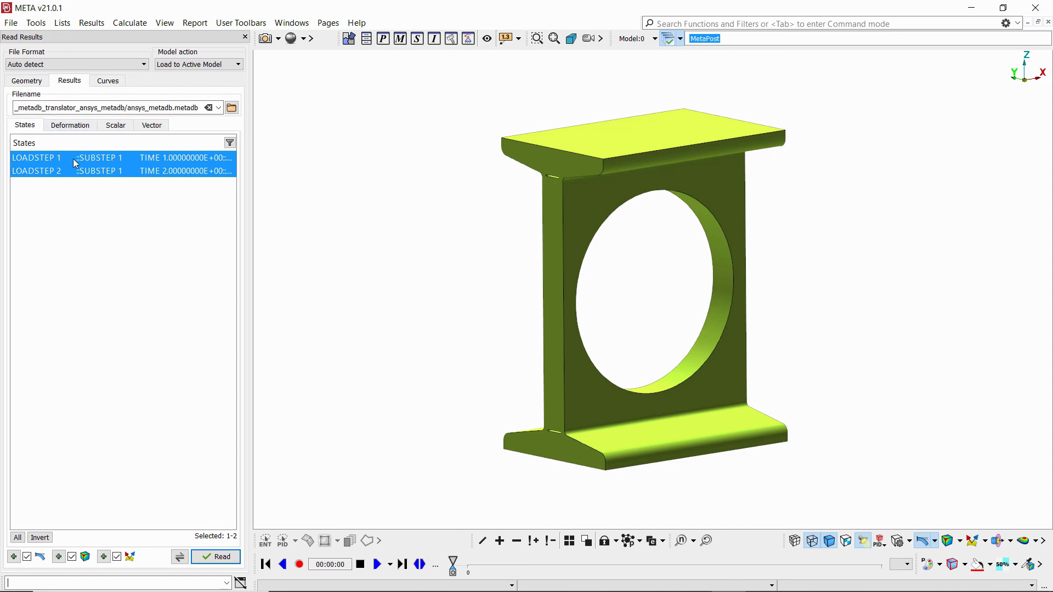
pyautogui.click(114, 130)
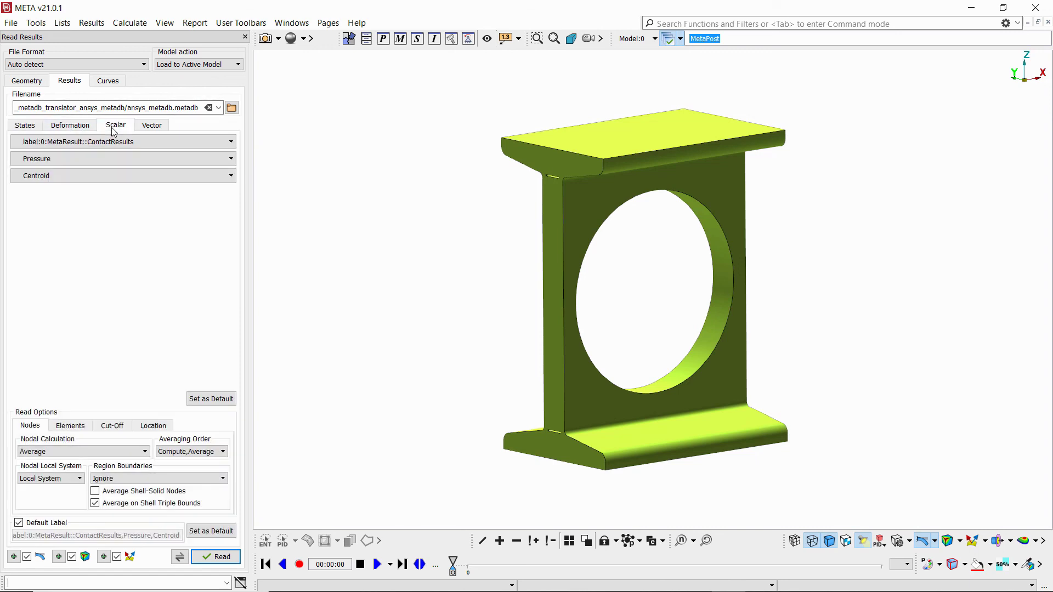
pyautogui.click(140, 146)
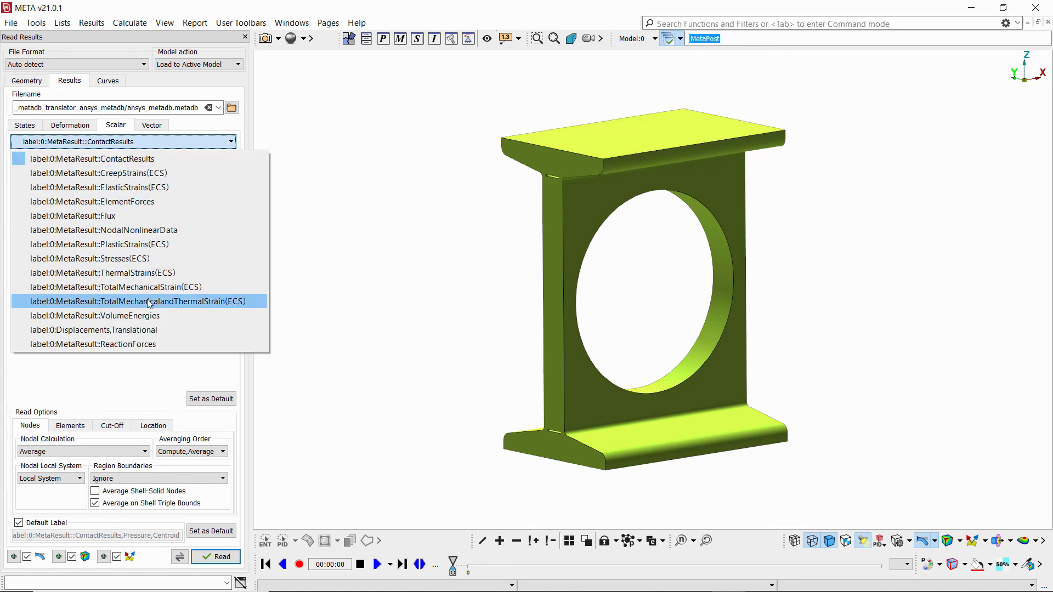
pyautogui.click(137, 263)
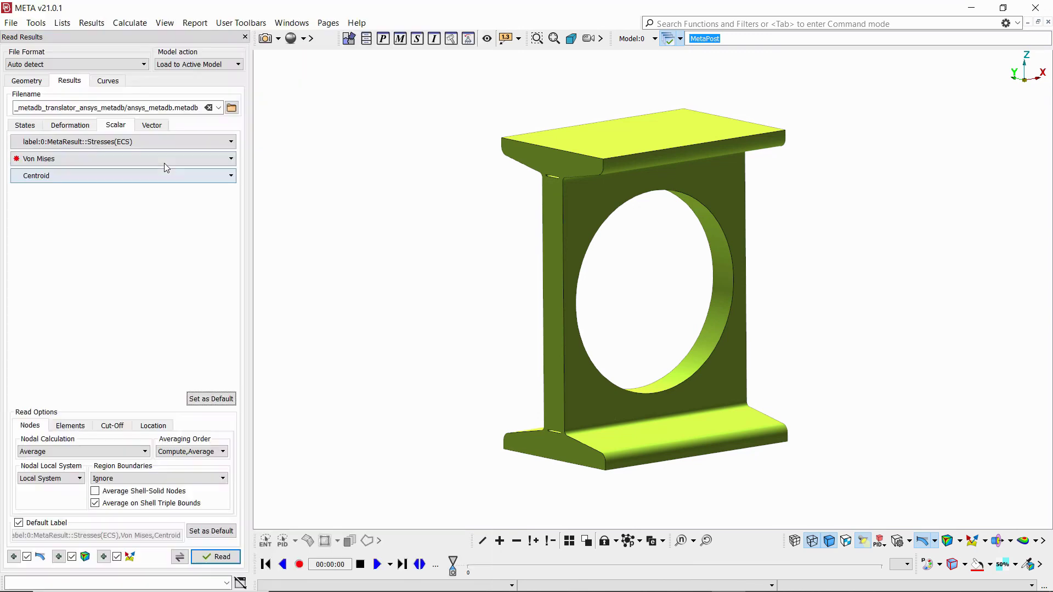
pyautogui.click(164, 163)
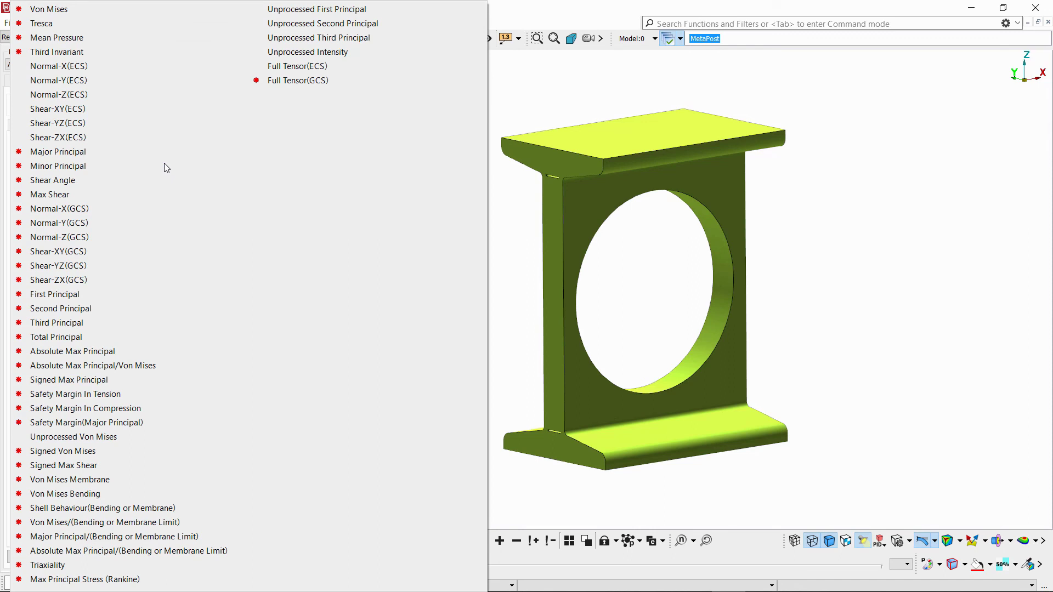
pyautogui.click(55, 9)
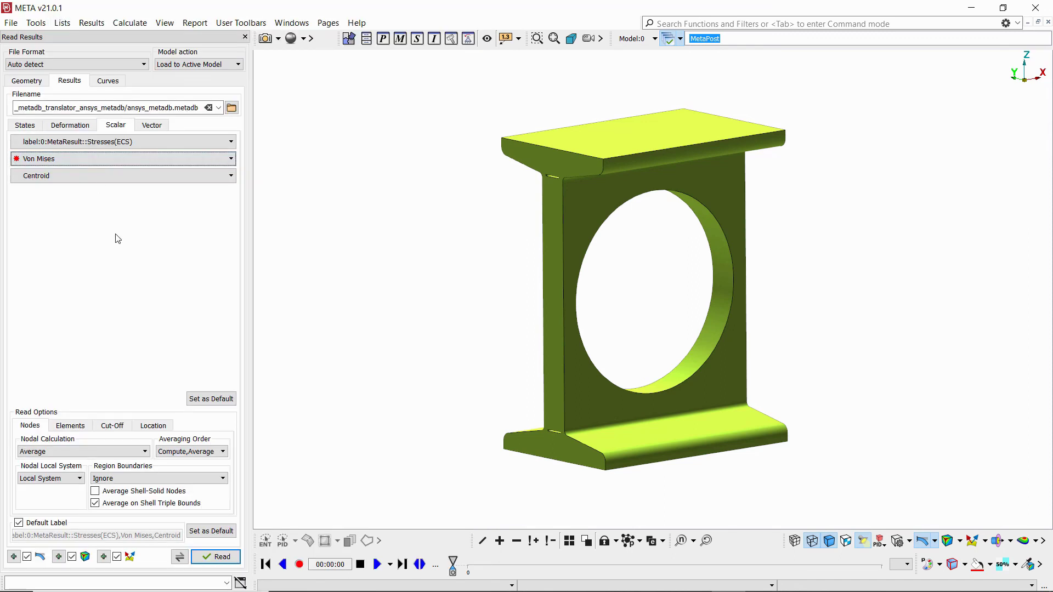
pyautogui.click(219, 557)
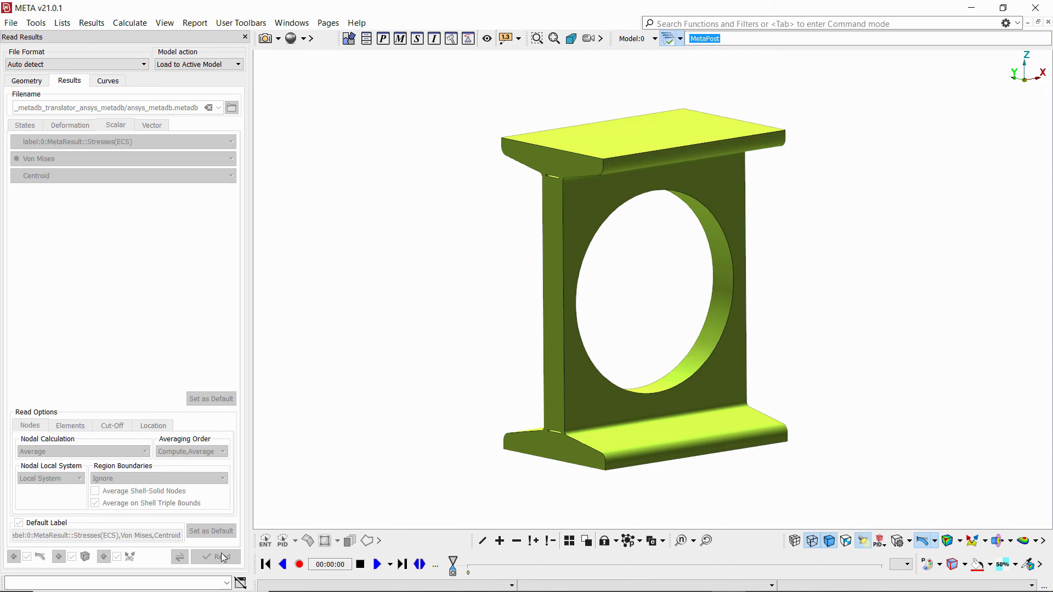
pyautogui.click(468, 564)
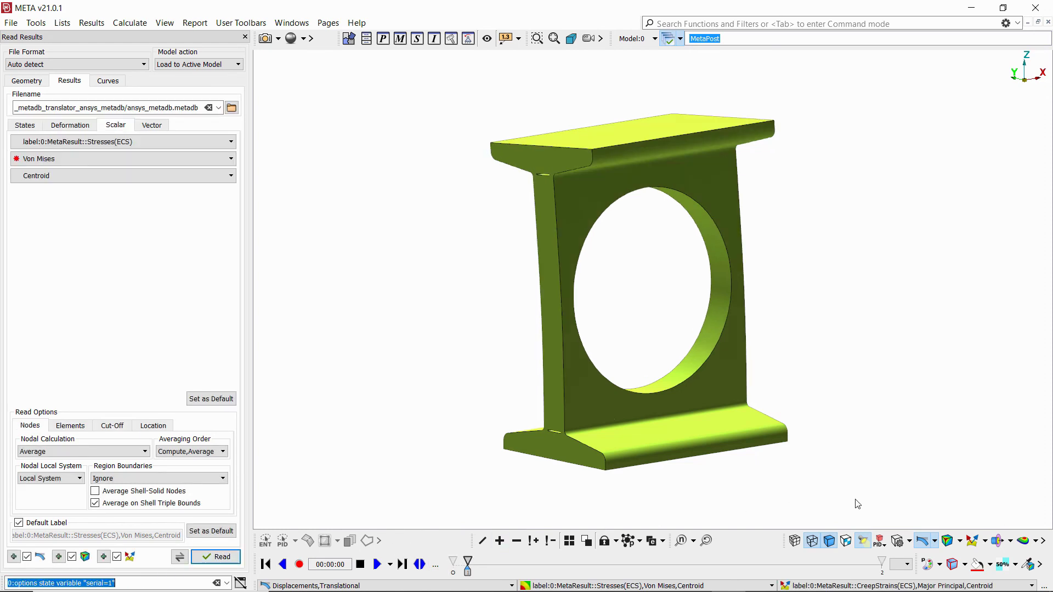
# - Turn on the scalar fringe plot and tile all eight model windows
pyautogui.click(948, 542)
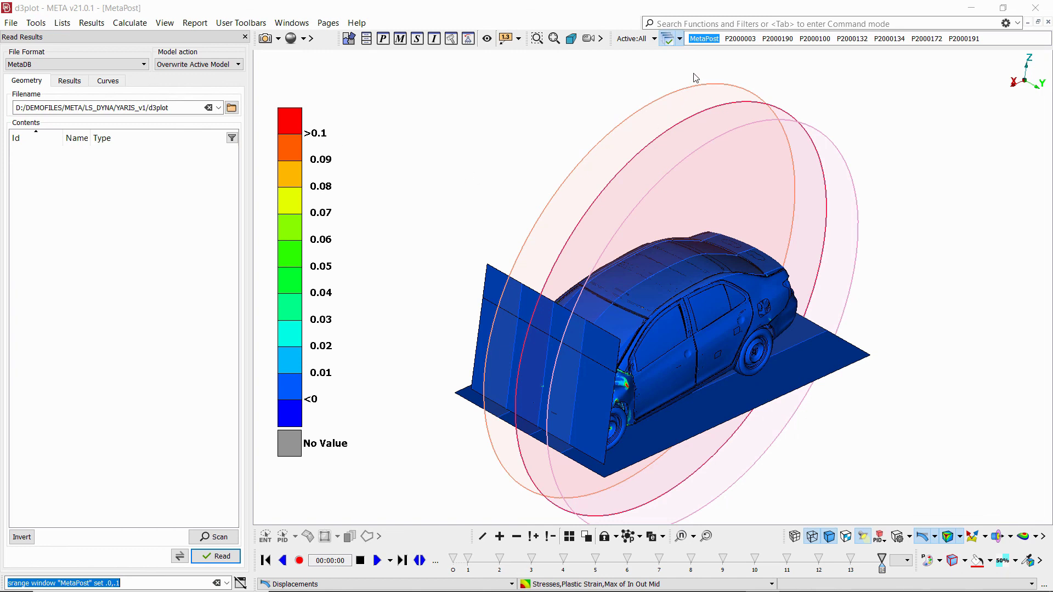
pyautogui.rightClick(987, 39)
pyautogui.click(997, 61)
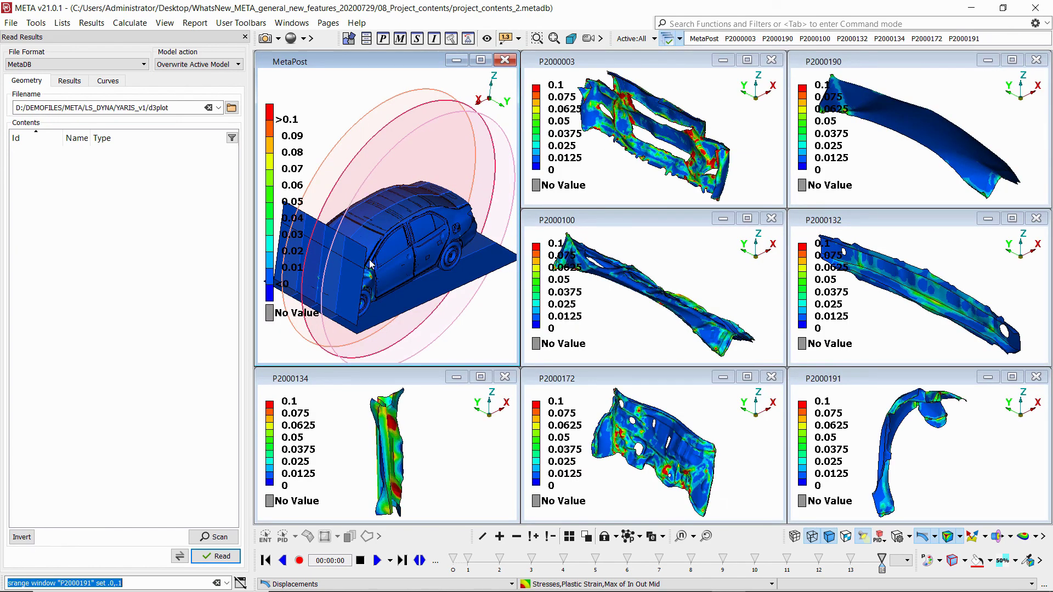
# - Activate windows P2000003, P2000190 and P2000132 in turn
pyautogui.click(611, 161)
pyautogui.click(847, 173)
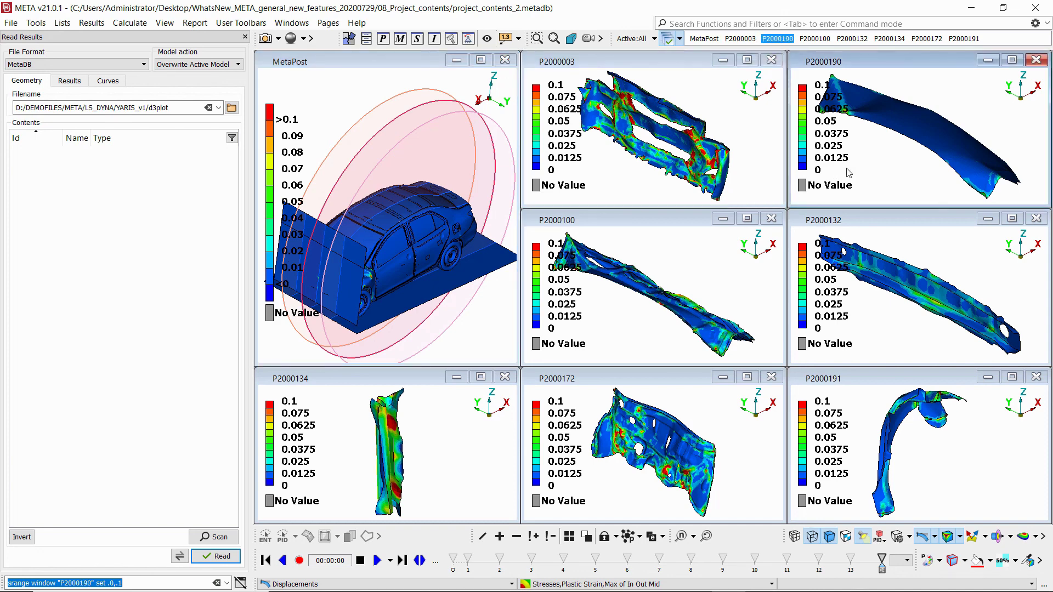
pyautogui.click(839, 277)
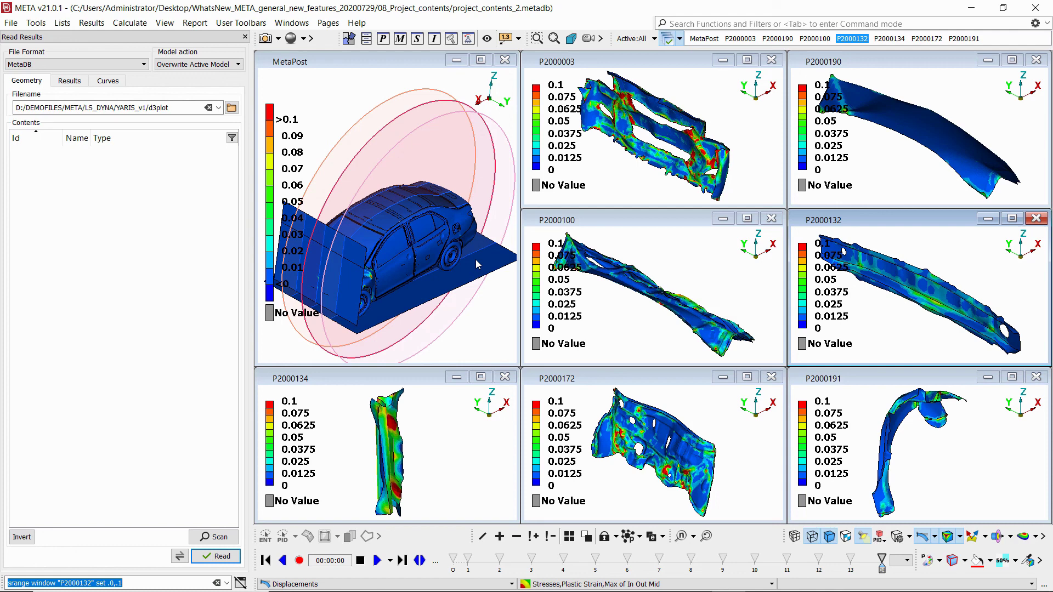
# - Start a new session, confirming deletion of all existing pages and windows
pyautogui.click(11, 22)
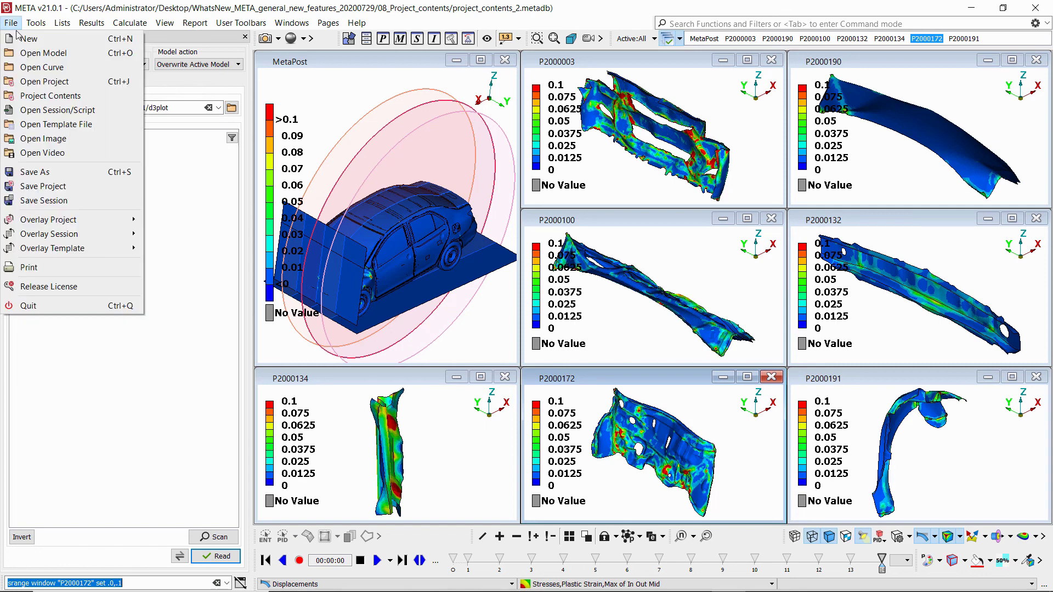
pyautogui.click(17, 37)
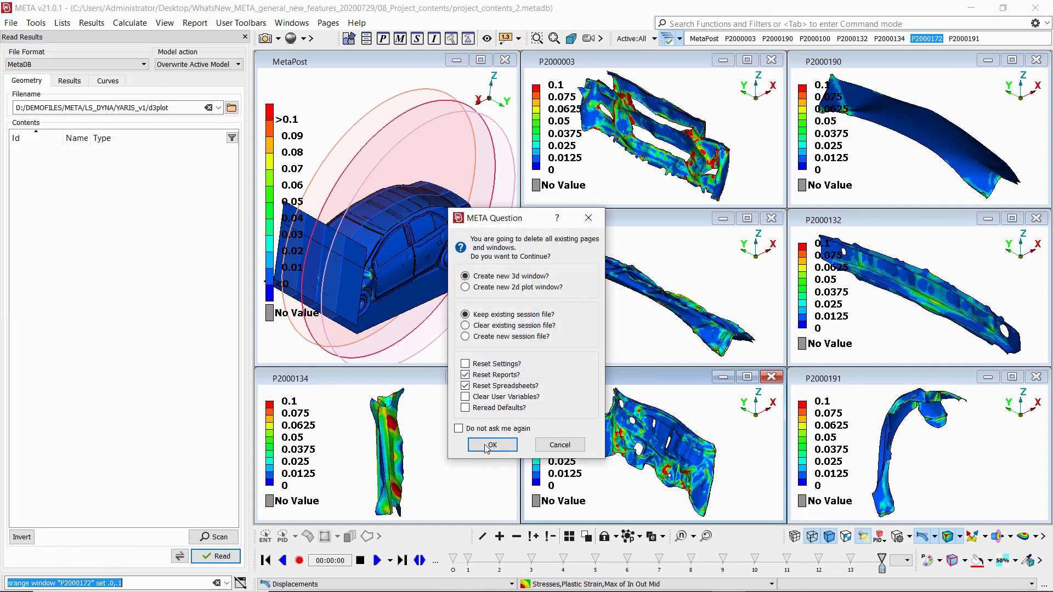
pyautogui.click(489, 445)
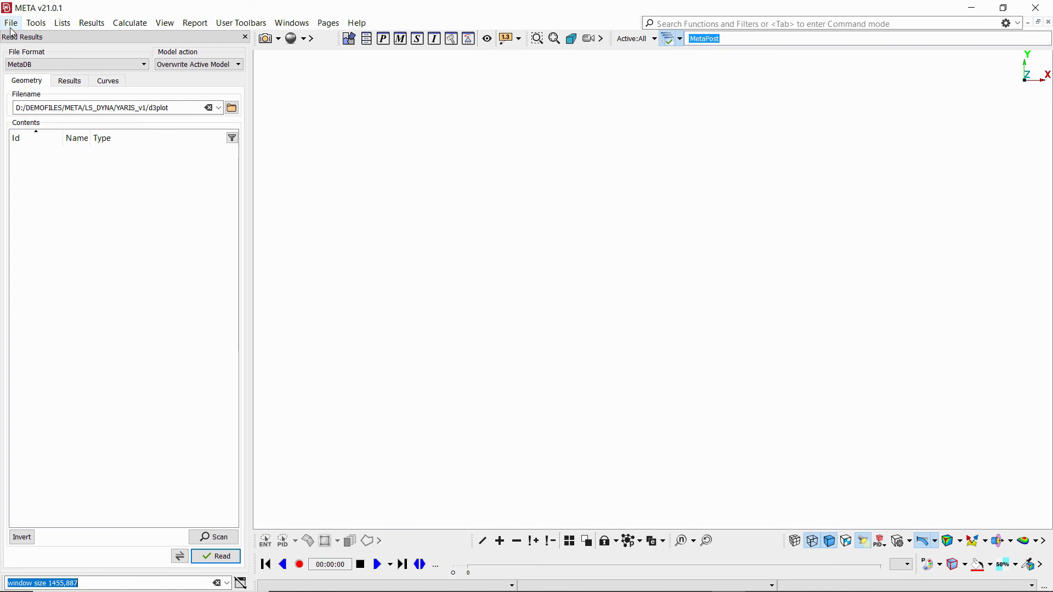
# - Open the Project Contents Browser on project_contents_2.metadb
pyautogui.click(11, 22)
pyautogui.click(40, 96)
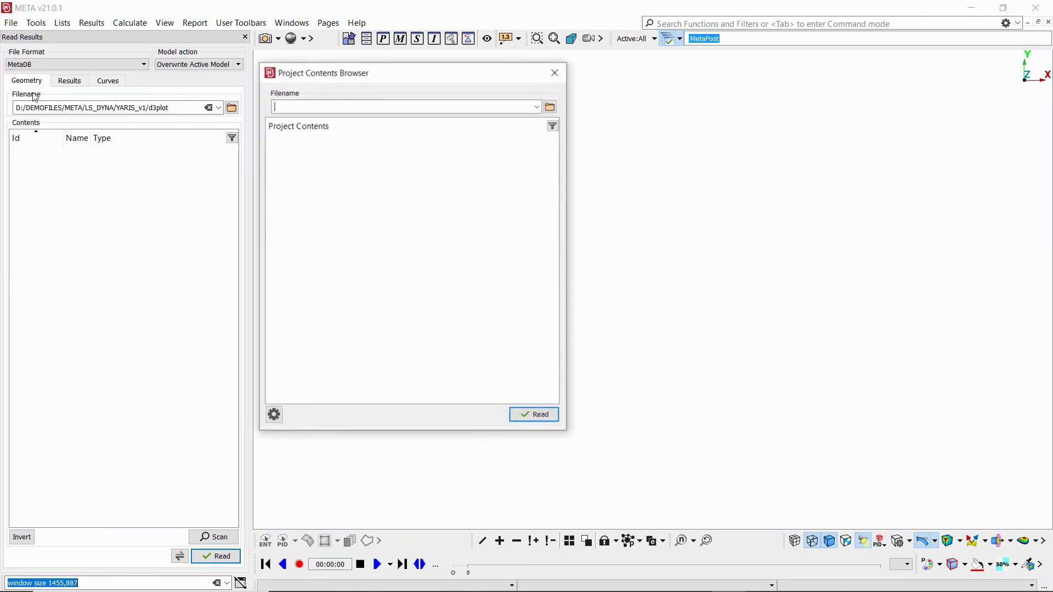
pyautogui.click(537, 107)
pyautogui.click(524, 118)
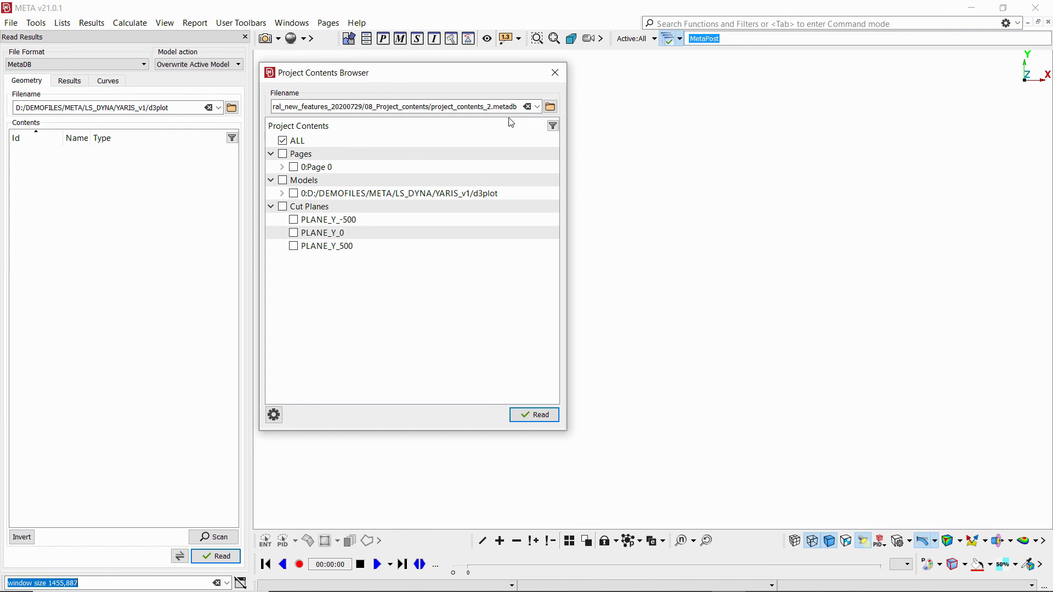
# - Expand Page 0 and the model, filter by '200019' and tick window P2000190
pyautogui.click(282, 167)
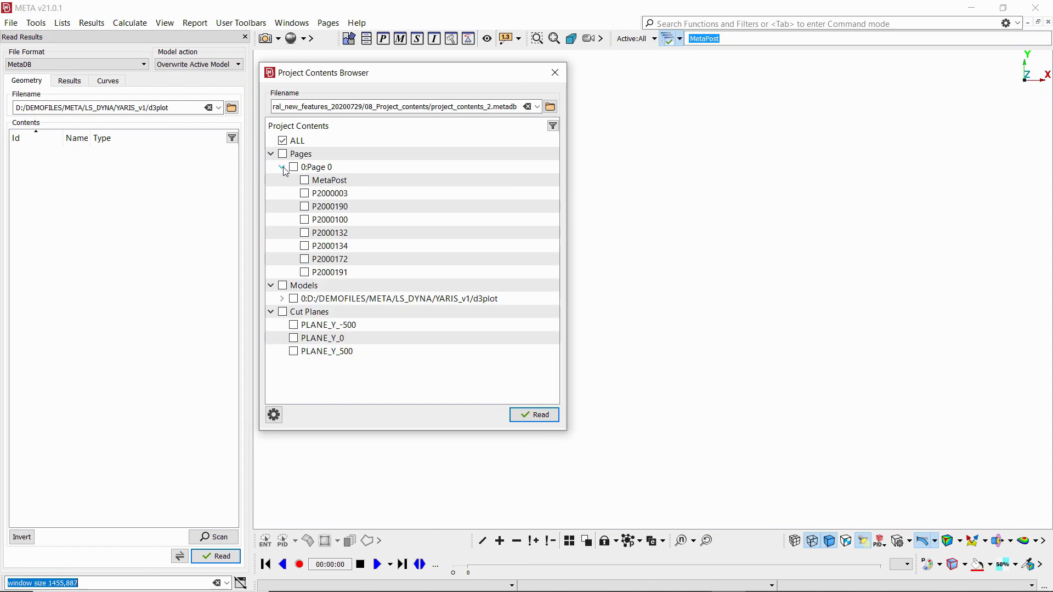
pyautogui.click(281, 299)
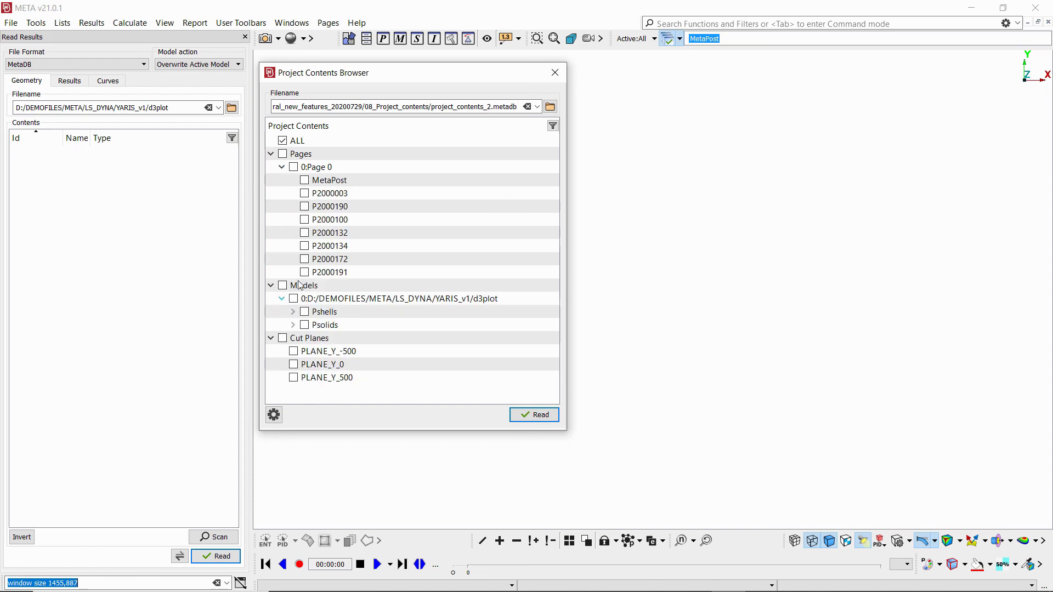
pyautogui.click(552, 126)
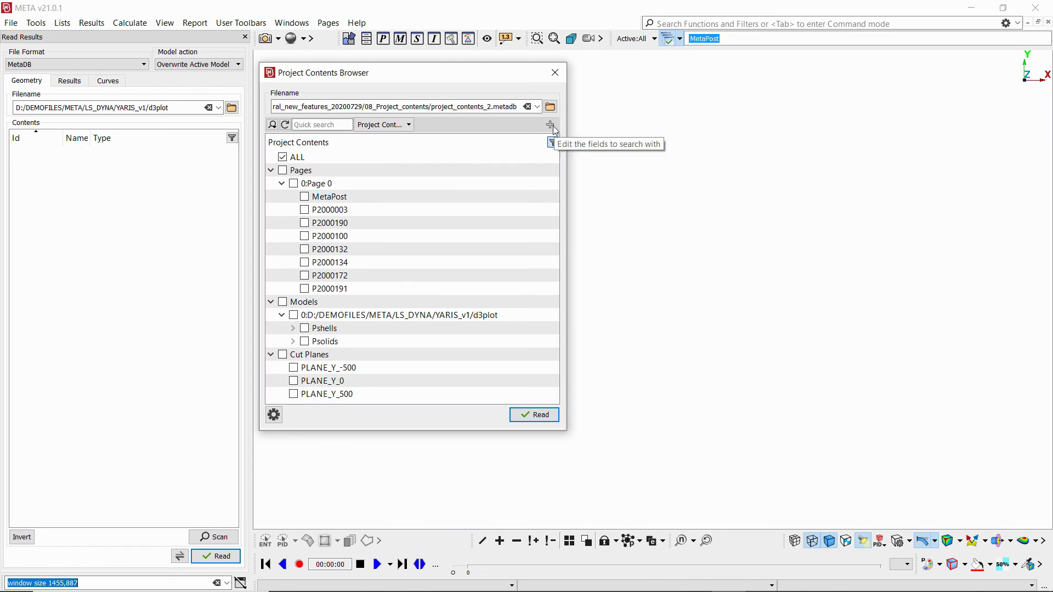
pyautogui.click(331, 125)
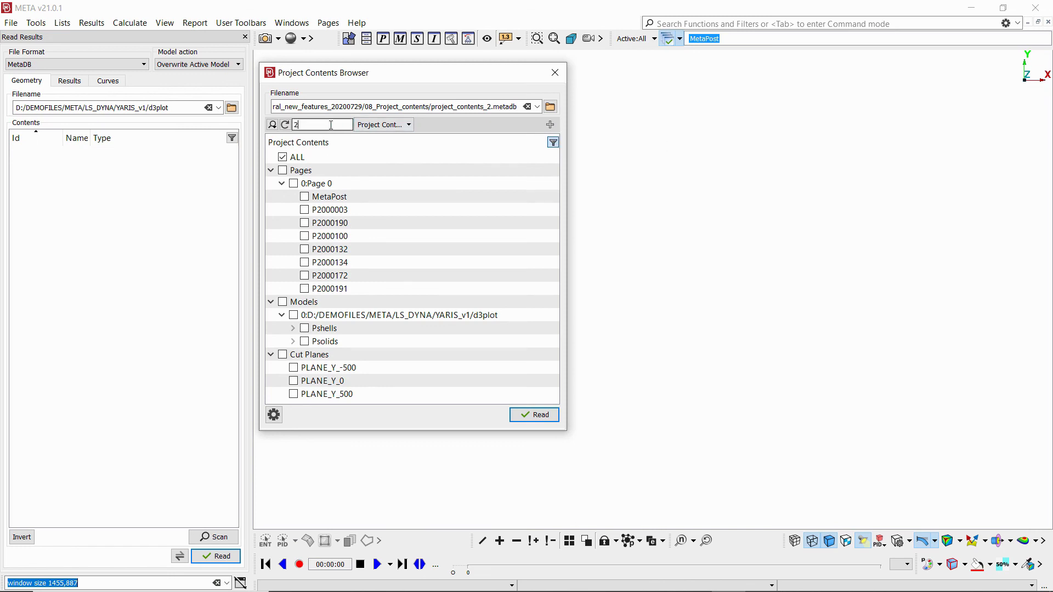
pyautogui.write('200019')
pyautogui.press('Return')
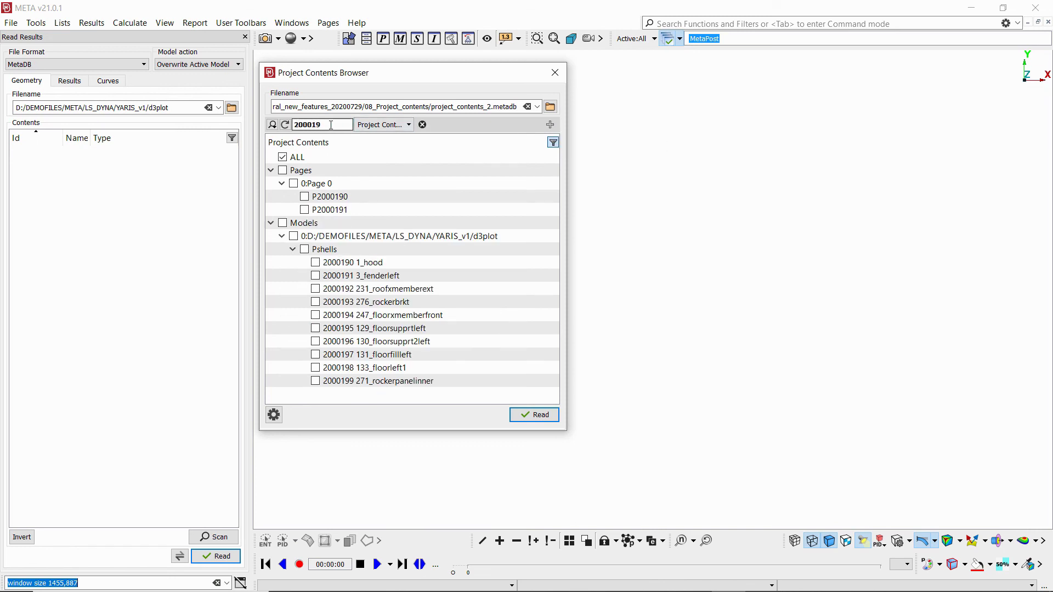
pyautogui.click(306, 197)
# - Change the search term to 'Meta', then clear the filter and collapse the Models group
pyautogui.moveTo(327, 124); pyautogui.dragTo(293, 122)
pyautogui.write('Meta')
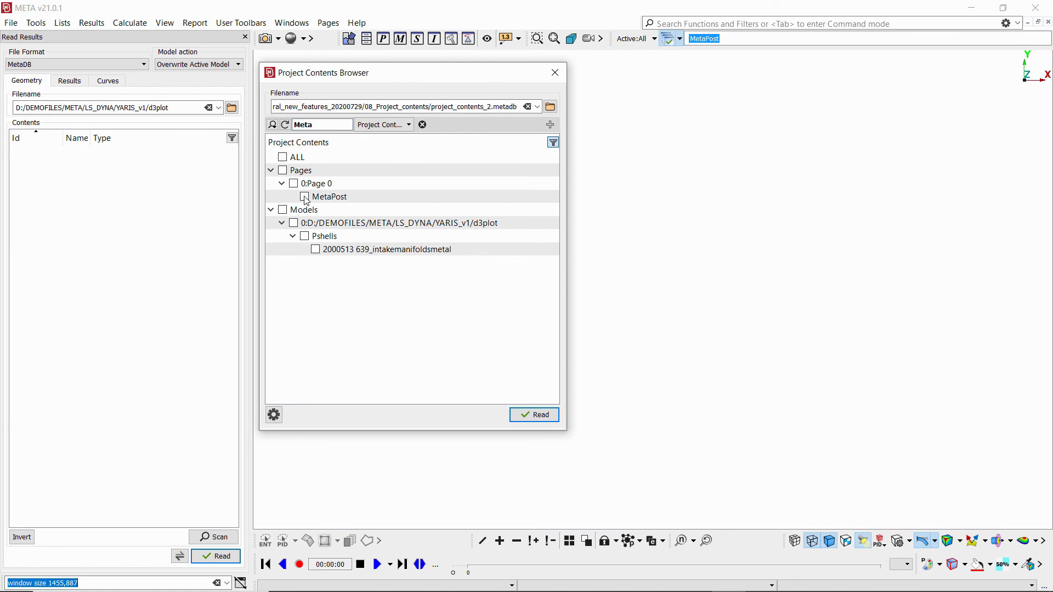
pyautogui.click(423, 125)
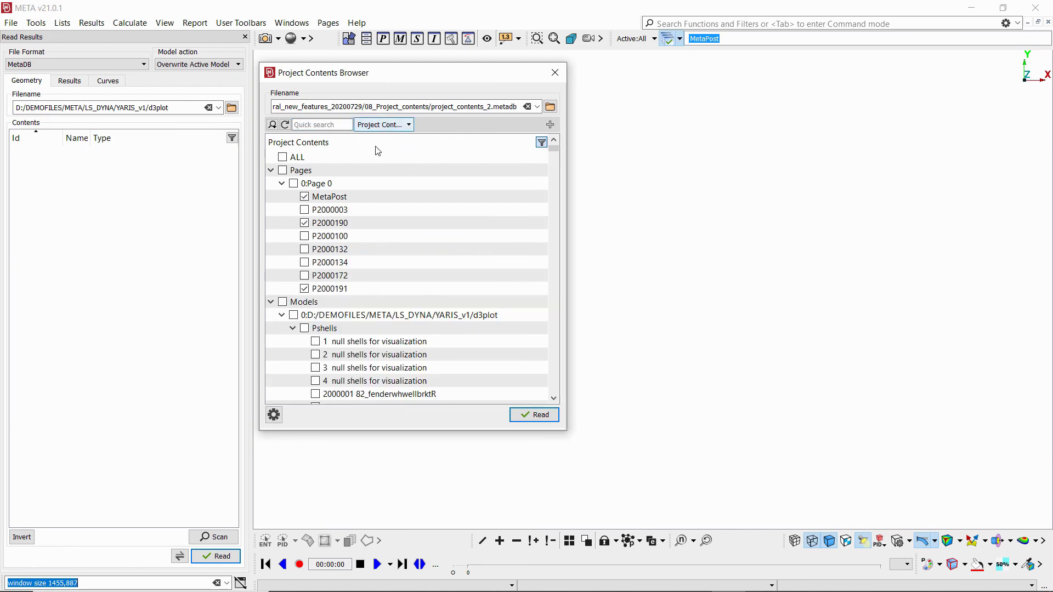
pyautogui.click(272, 302)
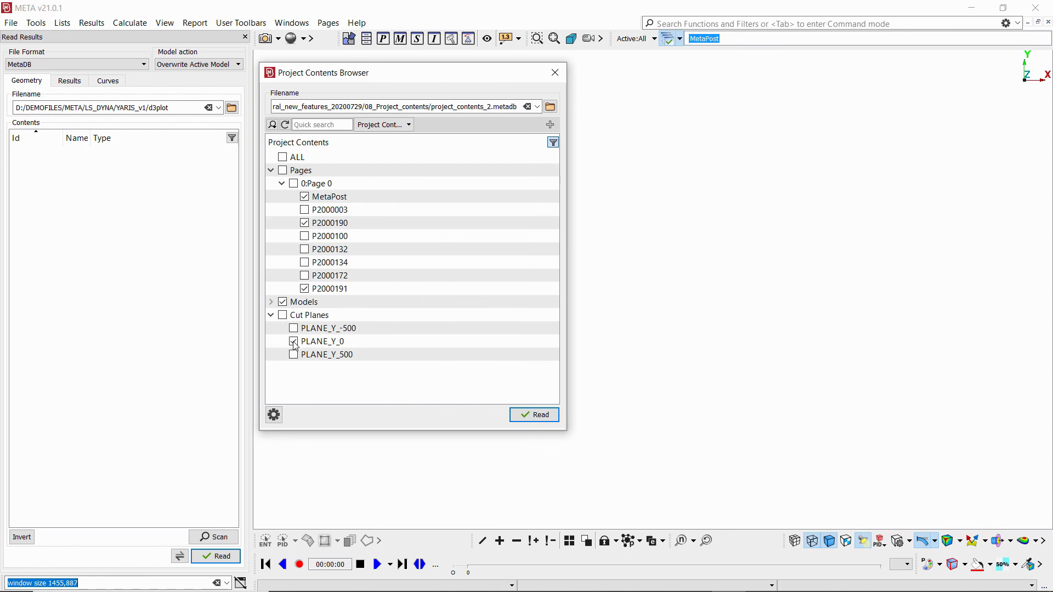
# - Read the chosen contents, tile MetaPost, P2000190 and P2000191, and activate P2000191
pyautogui.click(523, 415)
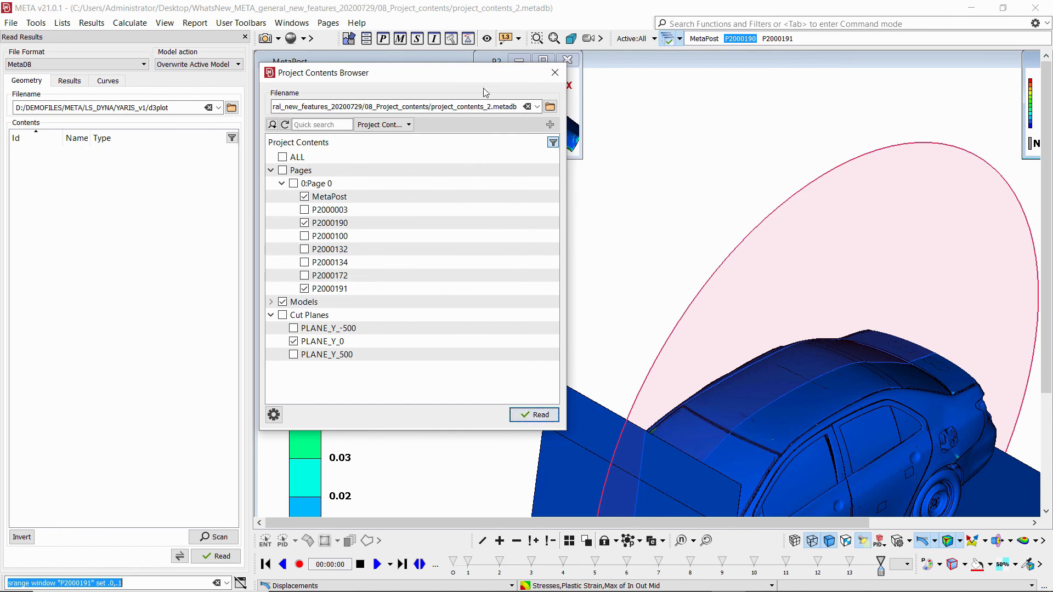
pyautogui.click(554, 73)
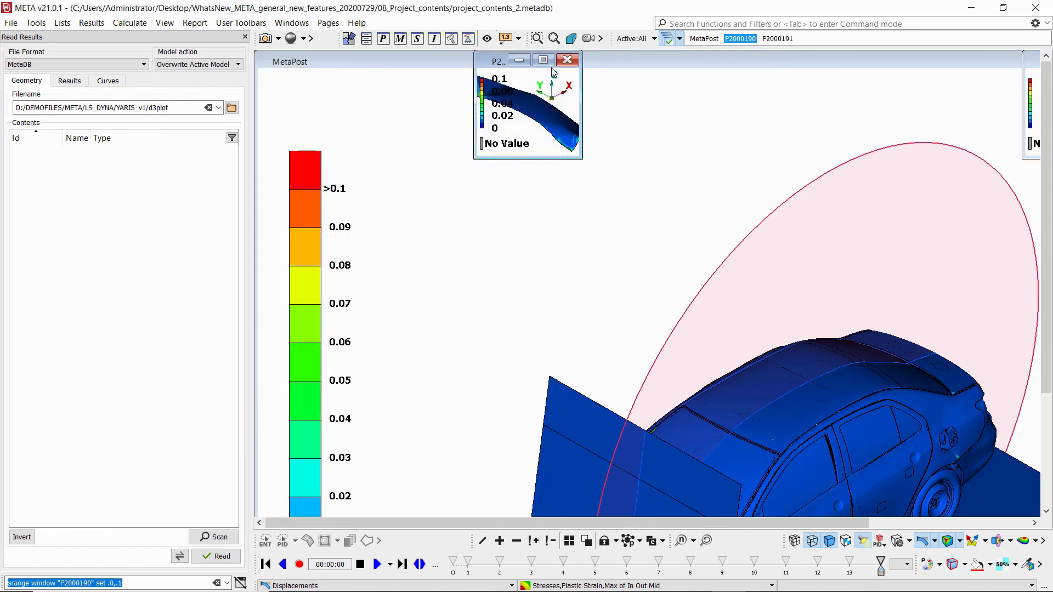
pyautogui.rightClick(801, 41)
pyautogui.click(821, 64)
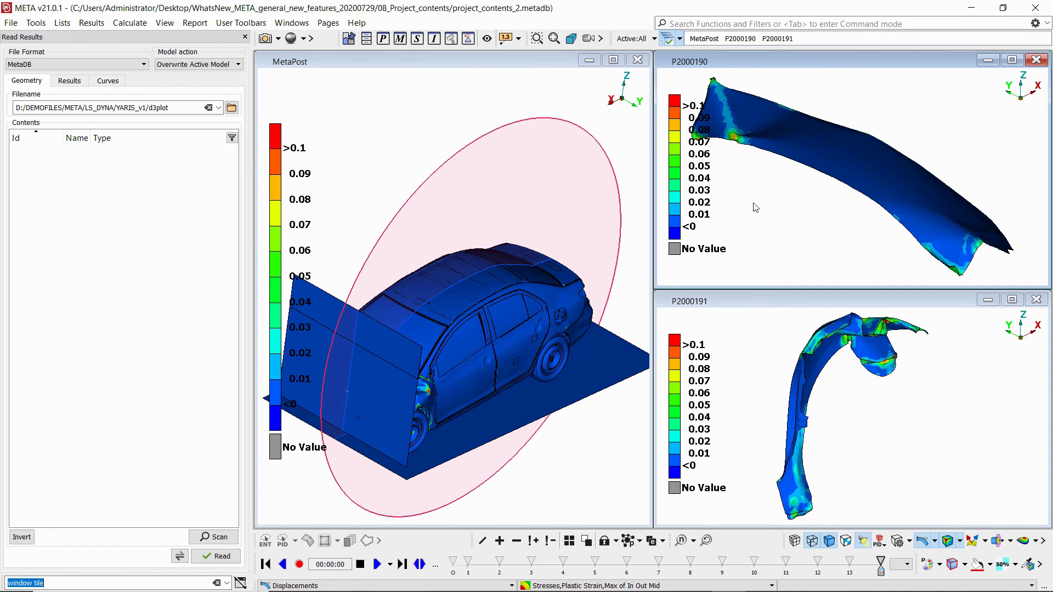
pyautogui.click(792, 370)
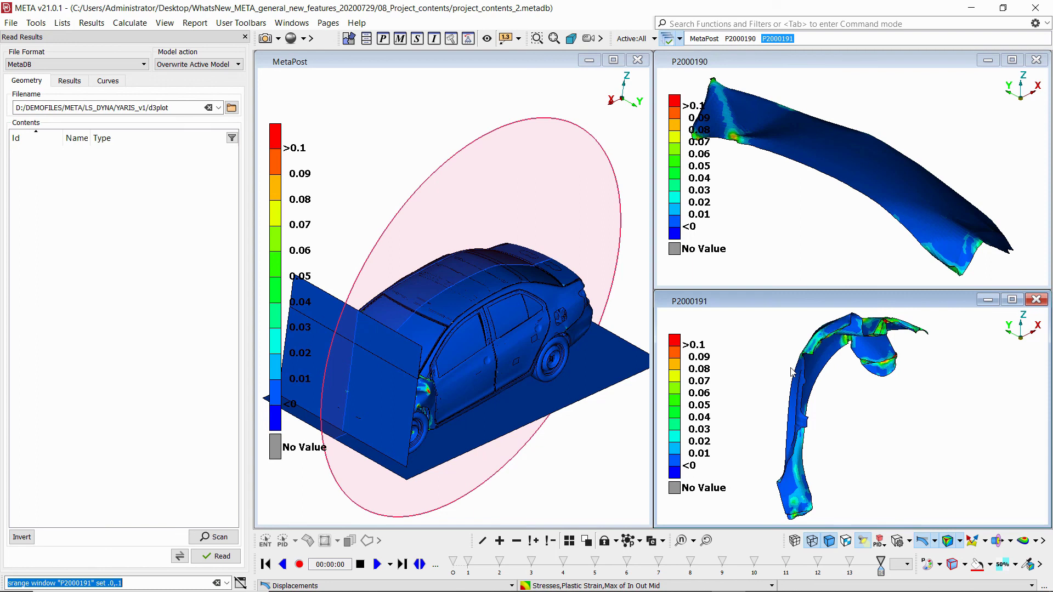